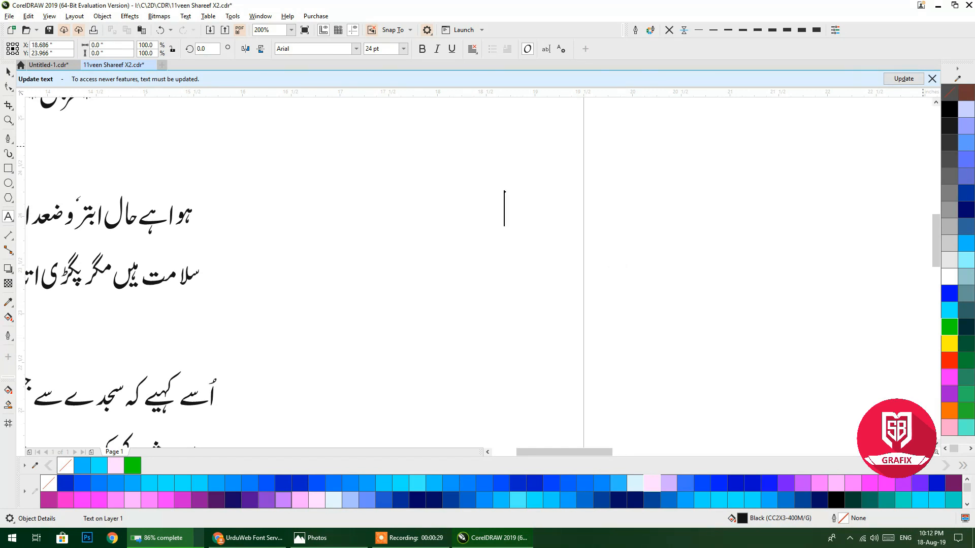
Minimize CorelDRAW, check the Specials font folder, then bring up the UrduWeb Font Server page.
left_click(937, 5)
double_click(19, 312)
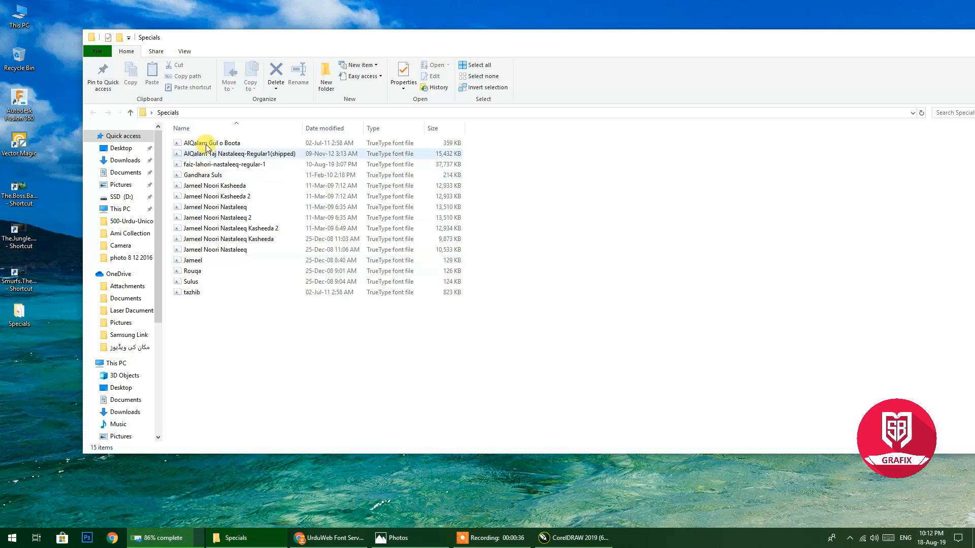
key("alt+F4")
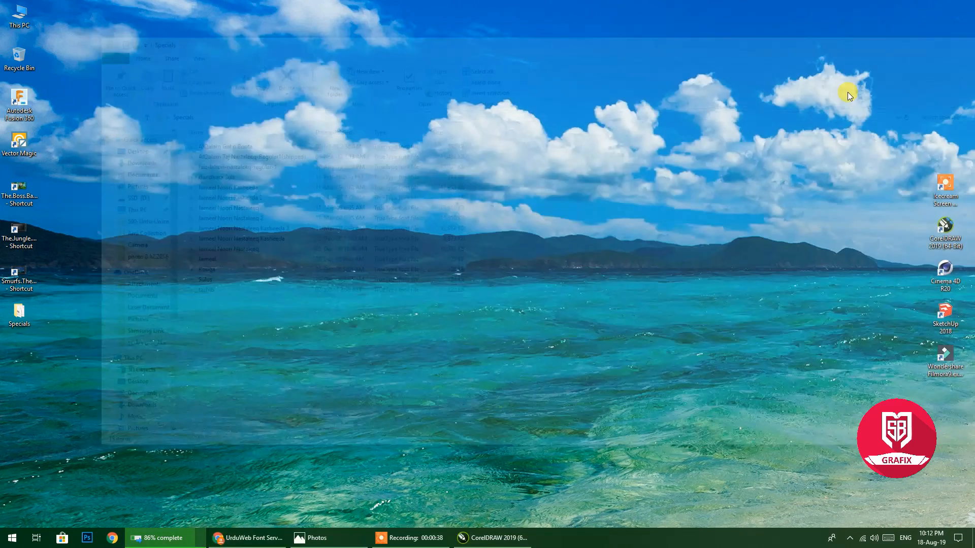
left_click(274, 542)
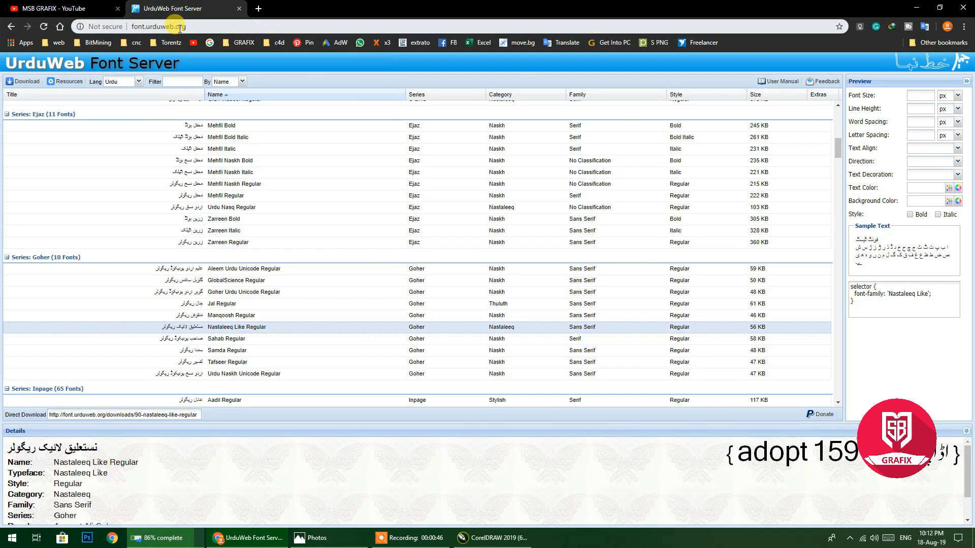
scroll(256, 254, "down", 3)
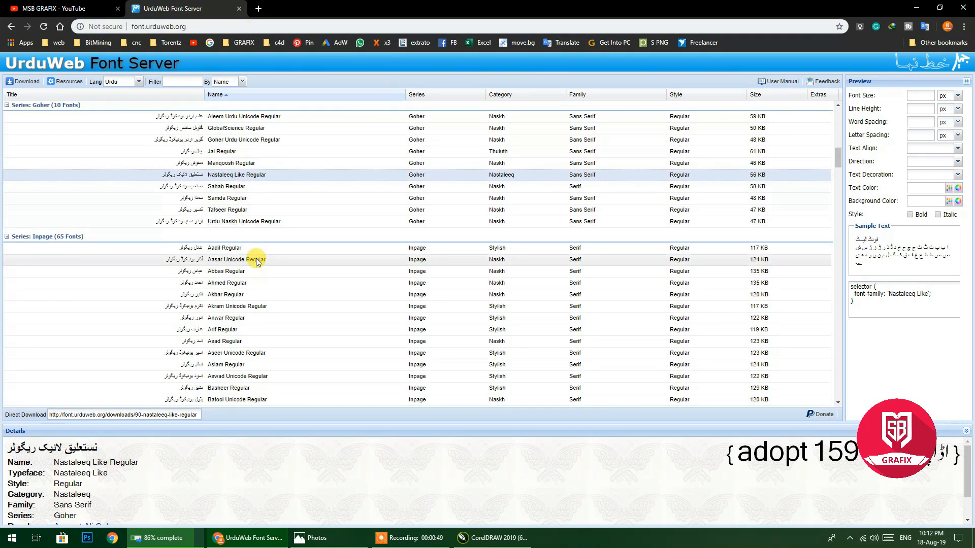
scroll(256, 261, "down", 3)
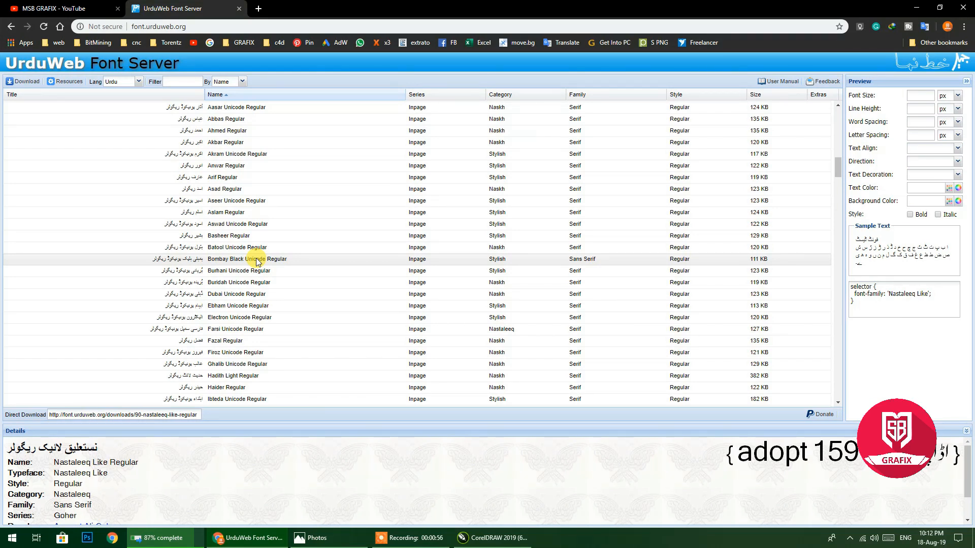
scroll(256, 262, "down", 5)
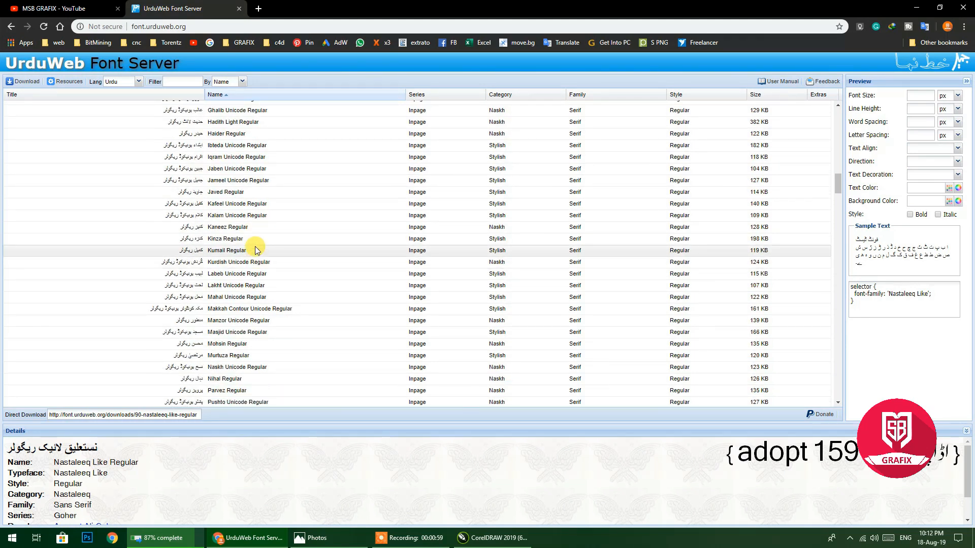
scroll(255, 250, "down", 4)
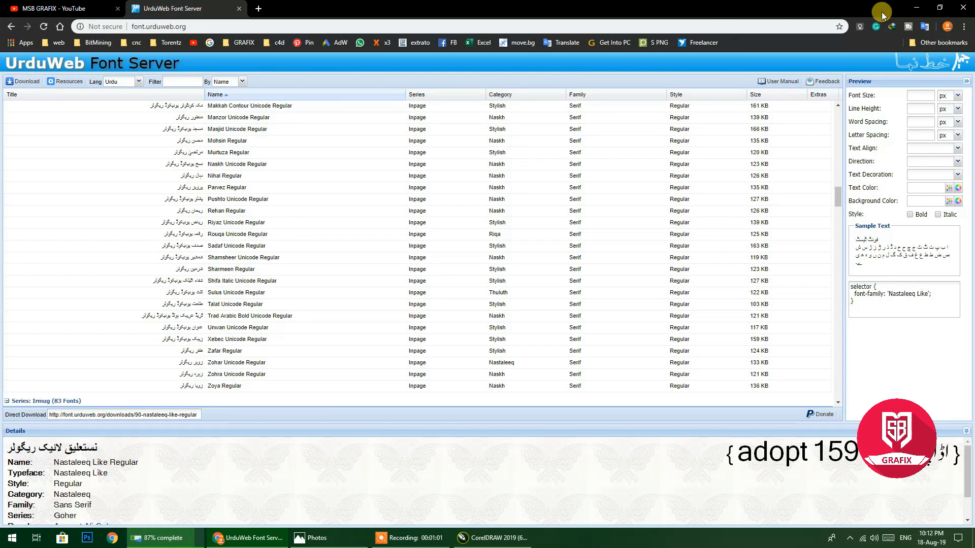
left_click(913, 9)
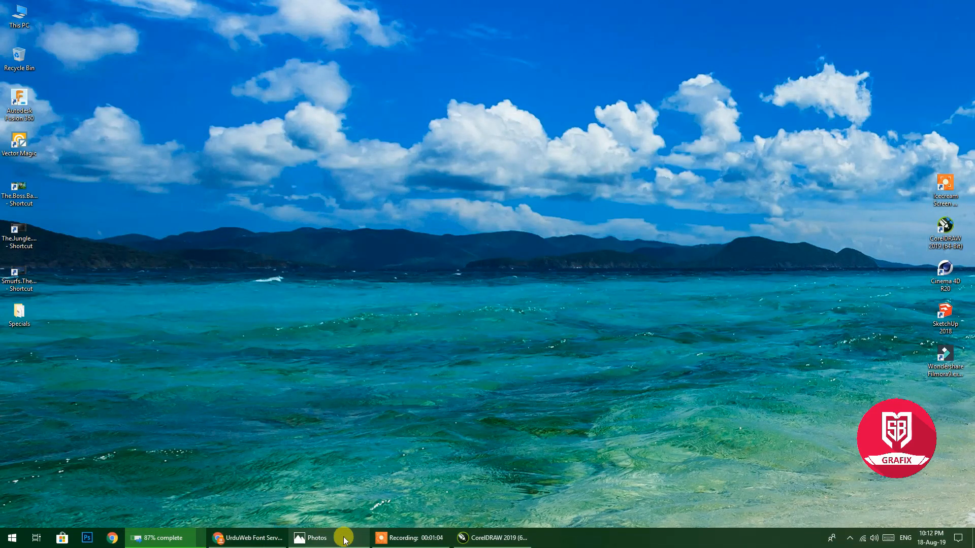
Restore CorelDRAW, pan to blank space, and start a text object with the keyboard set to Urdu.
left_click(466, 541)
left_click_drag(614, 240, 104, 298)
left_click(587, 272)
left_click(905, 538)
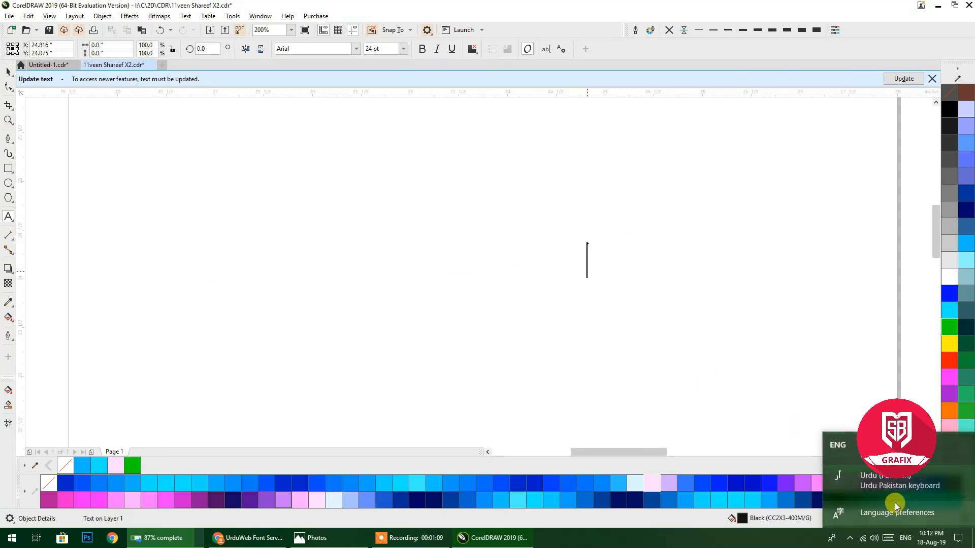
left_click(894, 481)
left_click(545, 282)
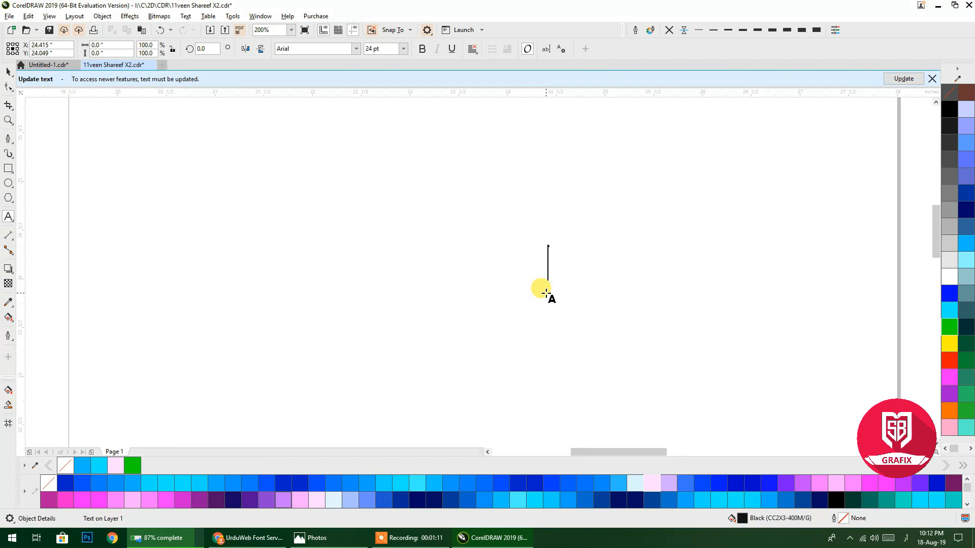
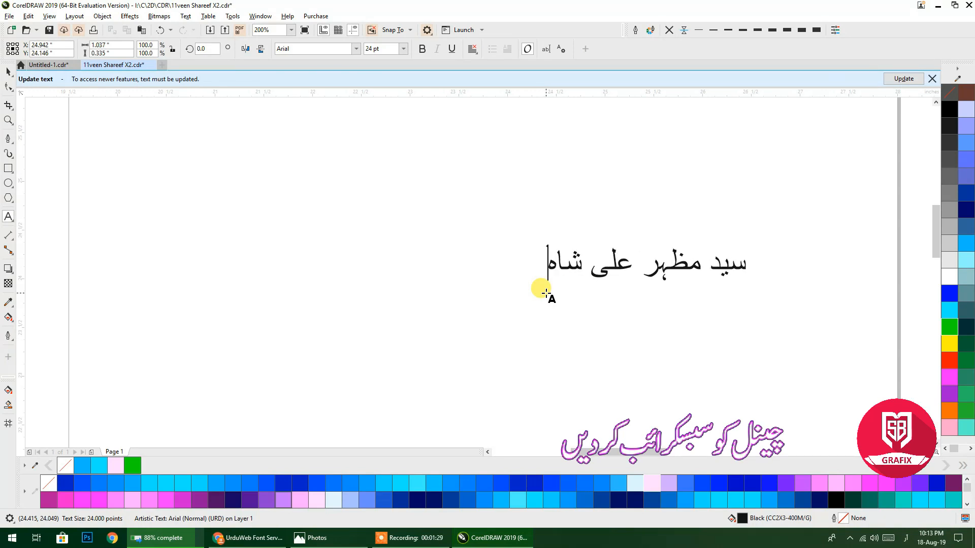
key("Escape")
left_click(7, 75)
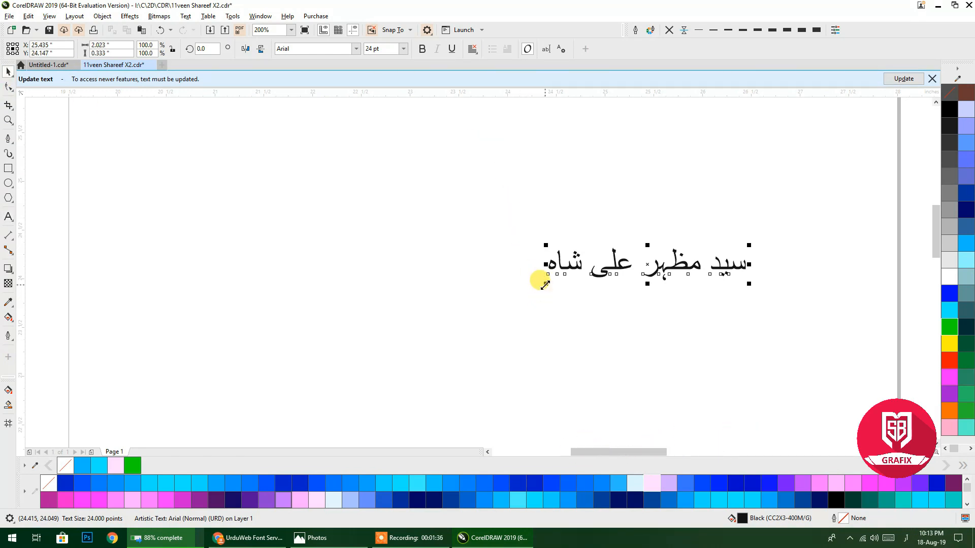
Scale the Urdu name to about 65 pt, set it in Faiz Lahori Nastaleeq, and move it into place.
left_click_drag(545, 284, 204, 340)
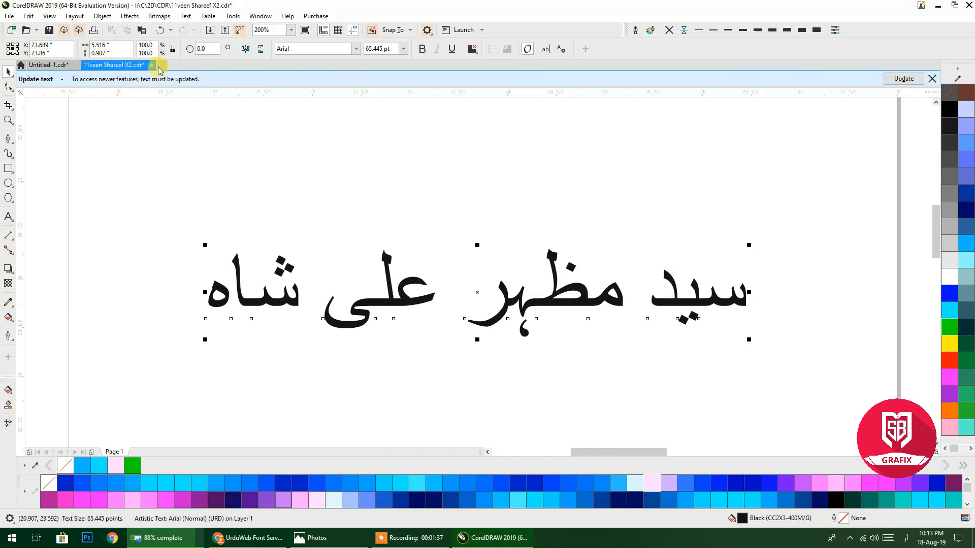
left_click(357, 48)
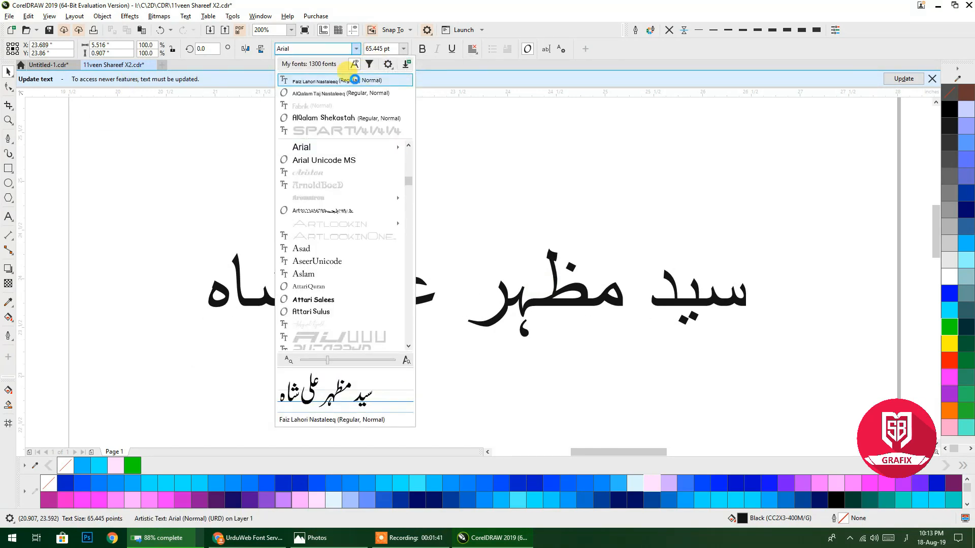
left_click(323, 81)
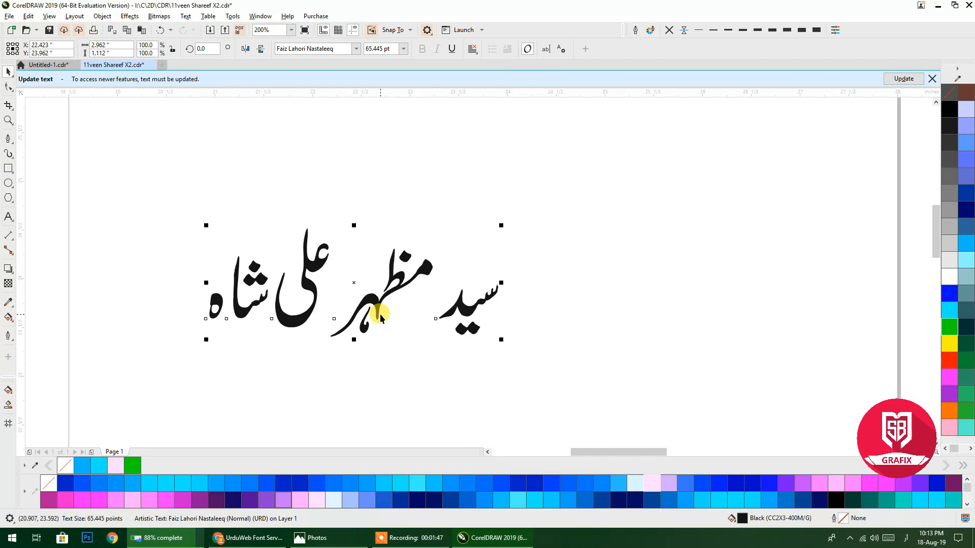
left_click_drag(378, 301, 526, 166)
scroll(526, 166, "down", 1)
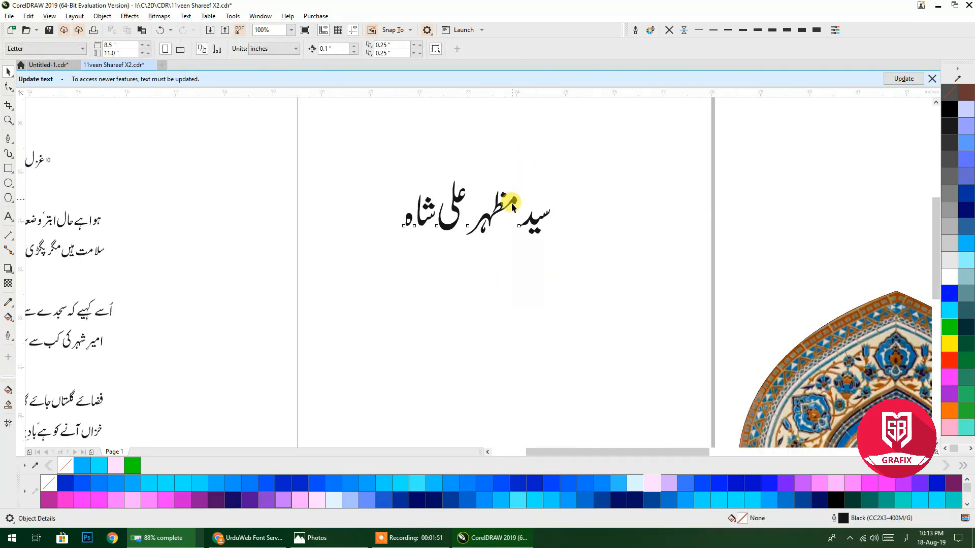
Duplicate the Urdu name below the original and set the copy in Alvi Nastaleeq.
left_click(511, 206)
scroll(487, 203, "up", 2)
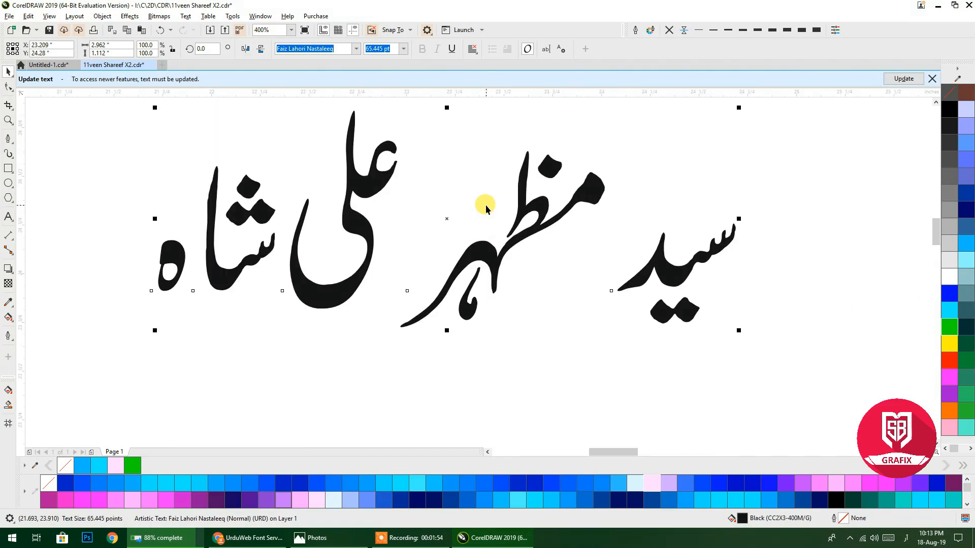
scroll(485, 205, "down", 2)
left_click_drag(486, 206, 495, 279)
right_click(495, 278)
key("super+space")
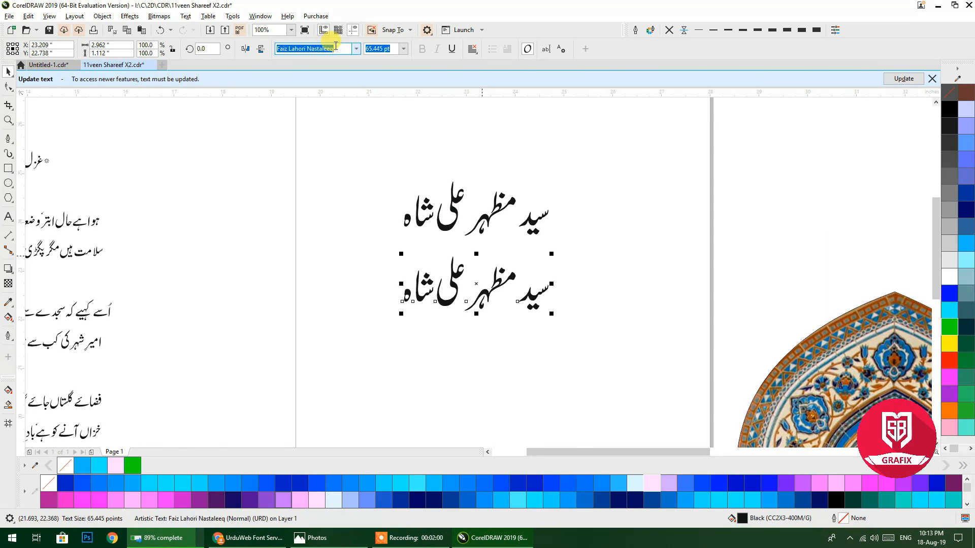
type("ALvi")
key("Return")
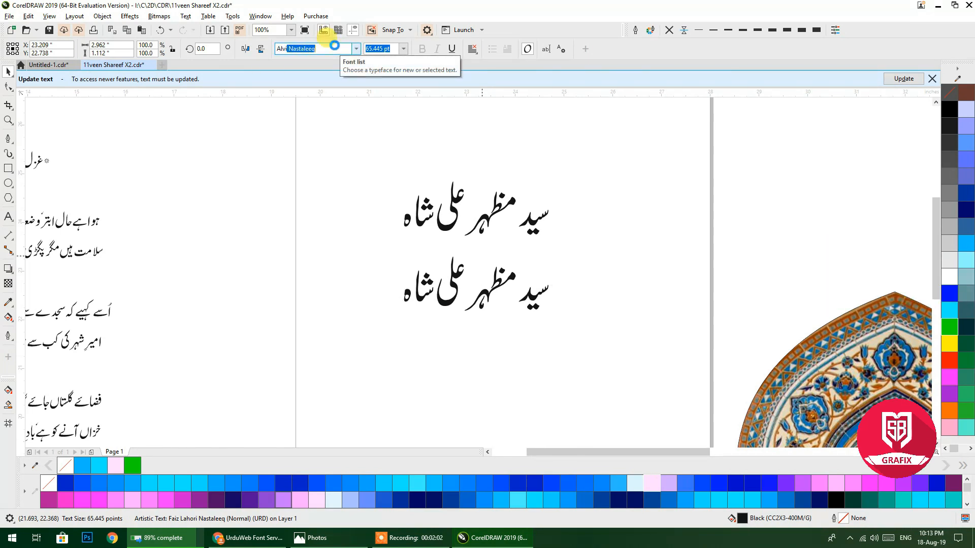
left_click(546, 279)
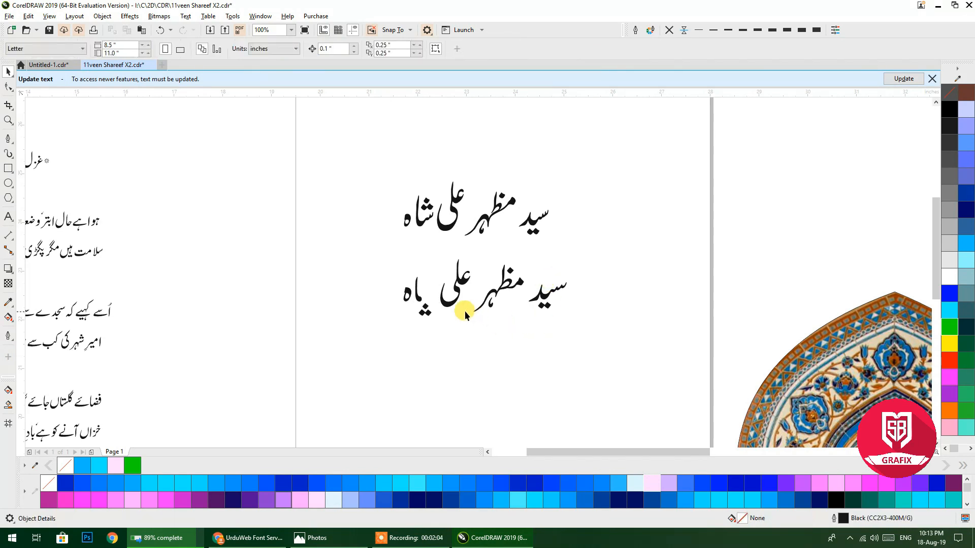
Change the lower line to Jameel Noori Kasheeda, trying italic briefly before reverting to upright.
left_click(448, 306)
left_click(320, 50)
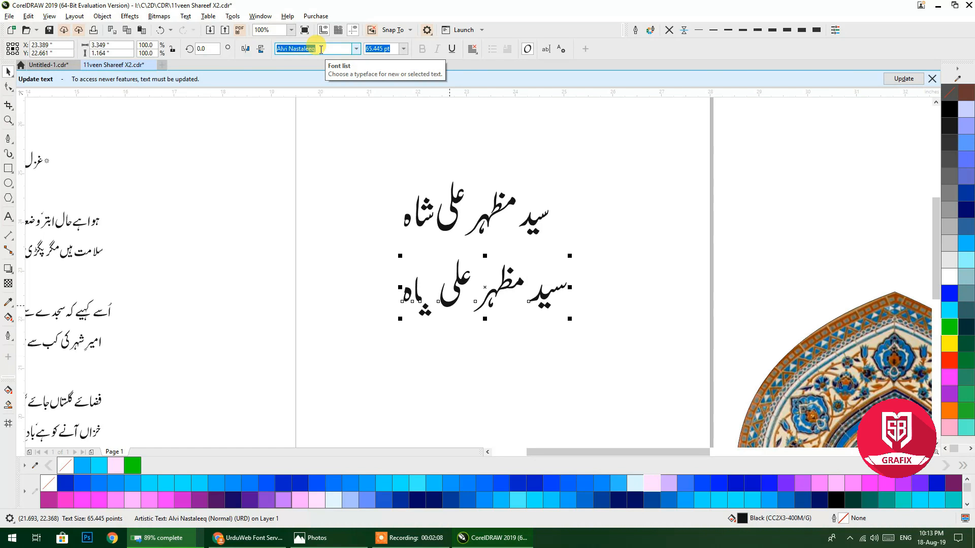
type("Jamel")
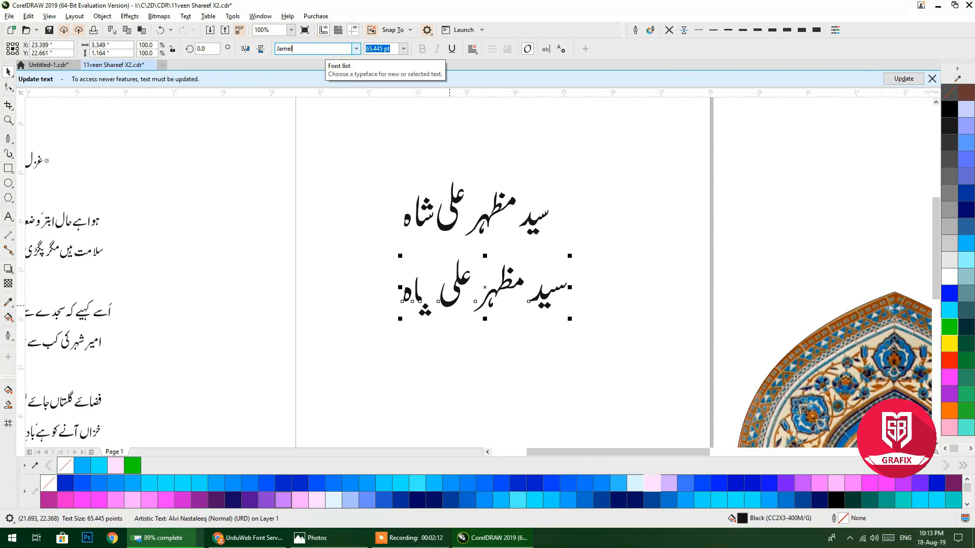
type("lme")
key("Return")
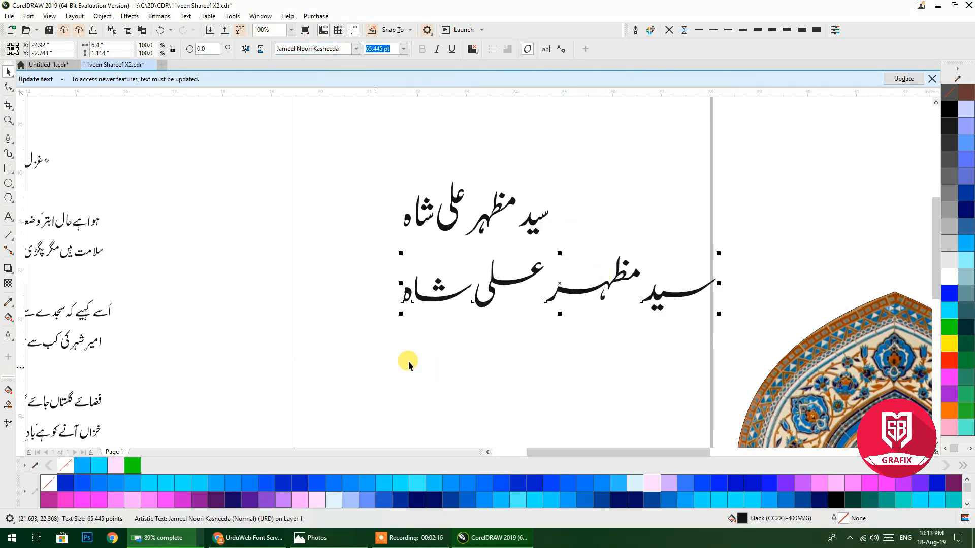
left_click(435, 51)
left_click(435, 51)
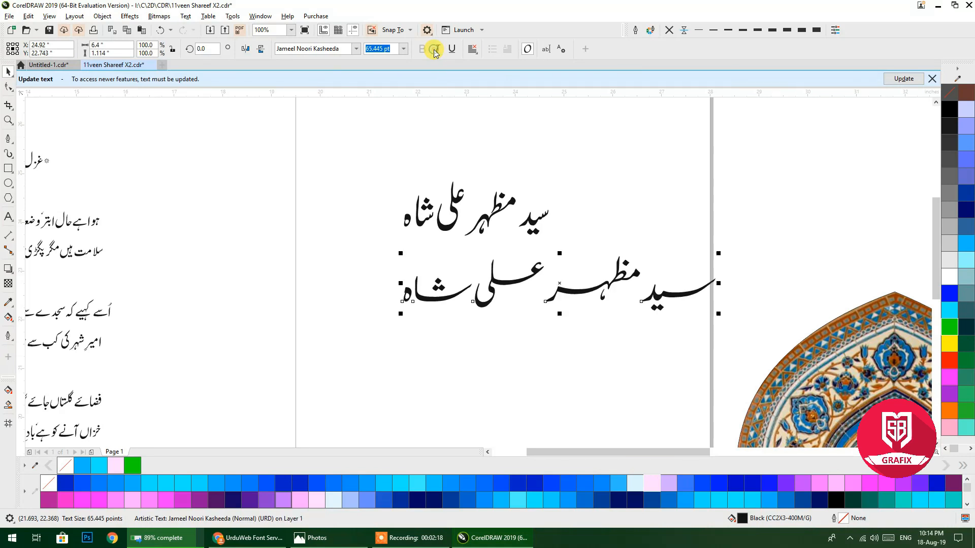
Set the lower line in Jameel Noori Nastaleeq Regular and nudge it slightly down.
left_click(357, 48)
mouse_move(337, 160)
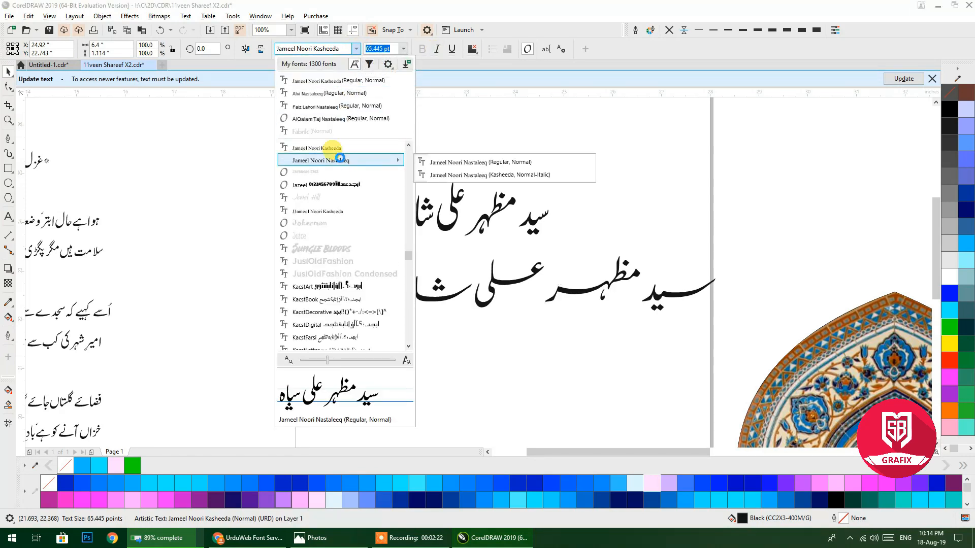
left_click(451, 164)
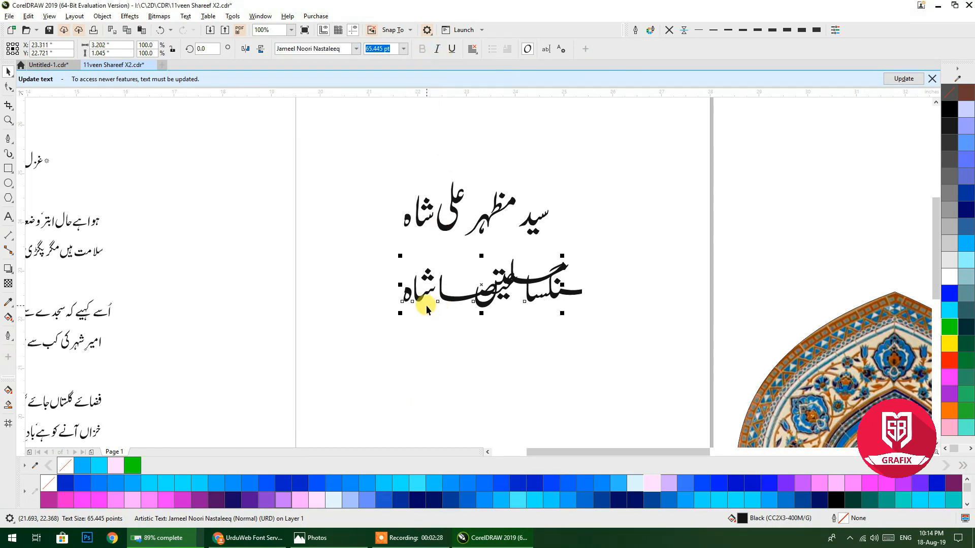
scroll(528, 297, "up", 1)
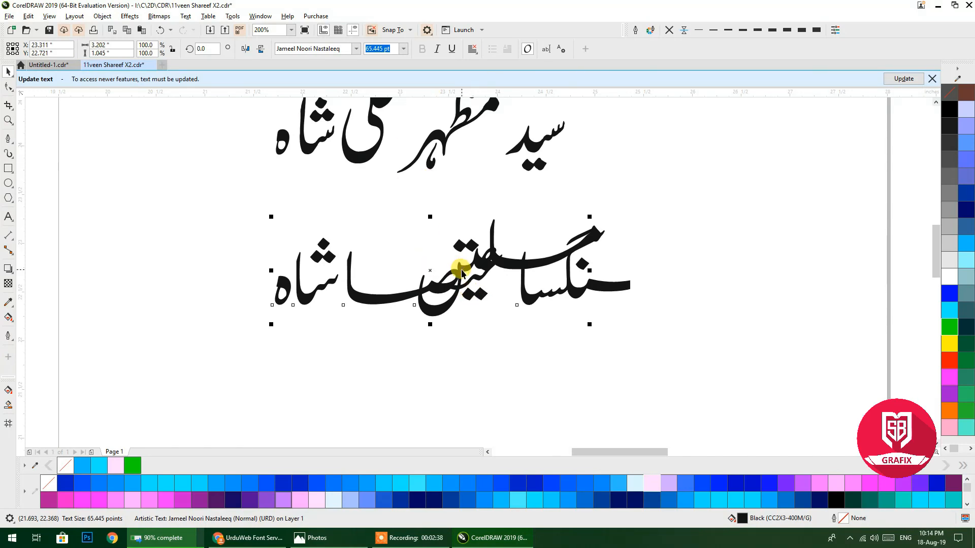
left_click_drag(428, 266, 432, 293)
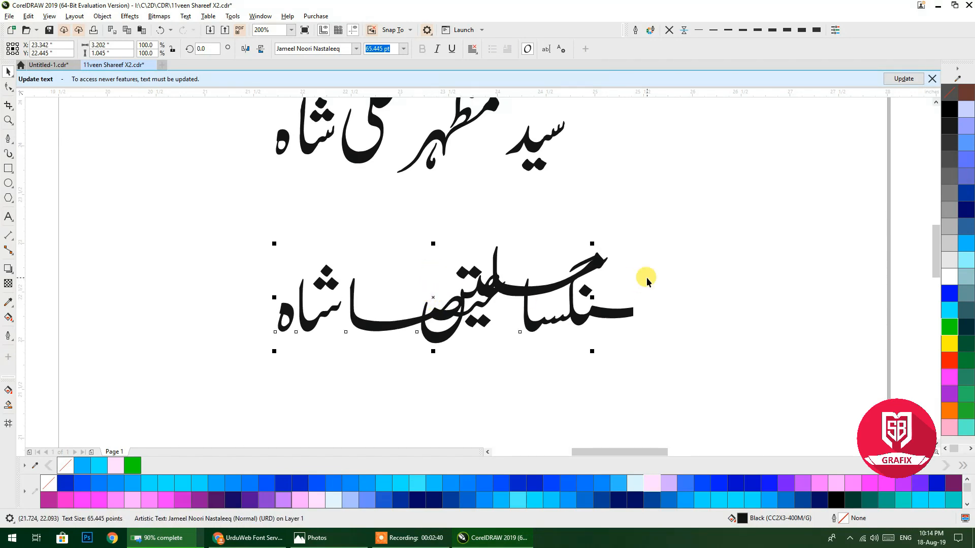
Make the lower line italic in Jameel Noori Nastaleeq Kasheeda style, then select the upper line.
left_click(437, 50)
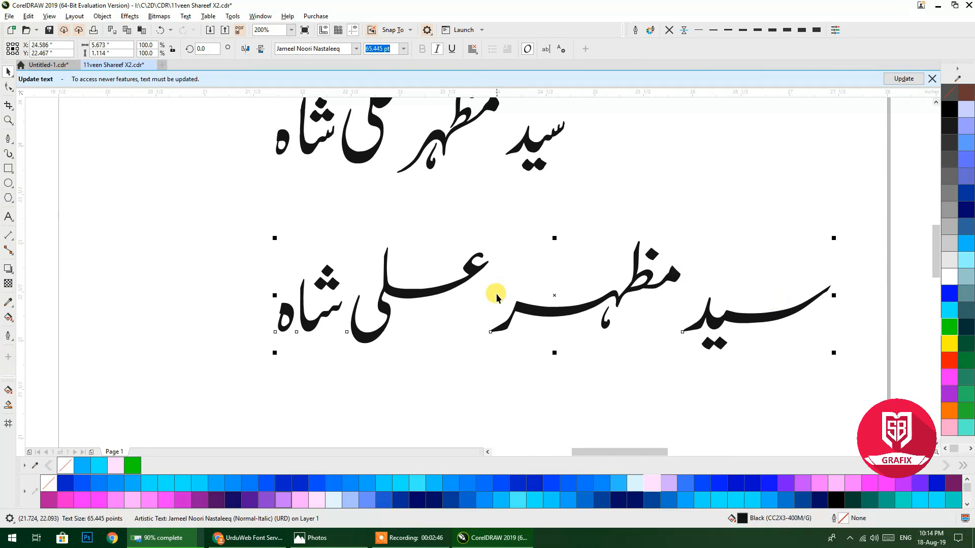
left_click(437, 49)
left_click(437, 49)
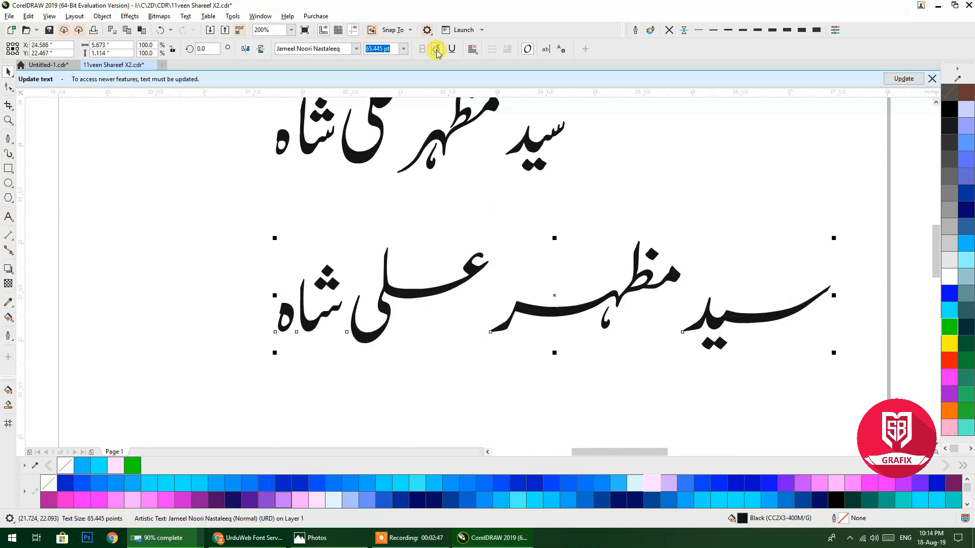
left_click(355, 48)
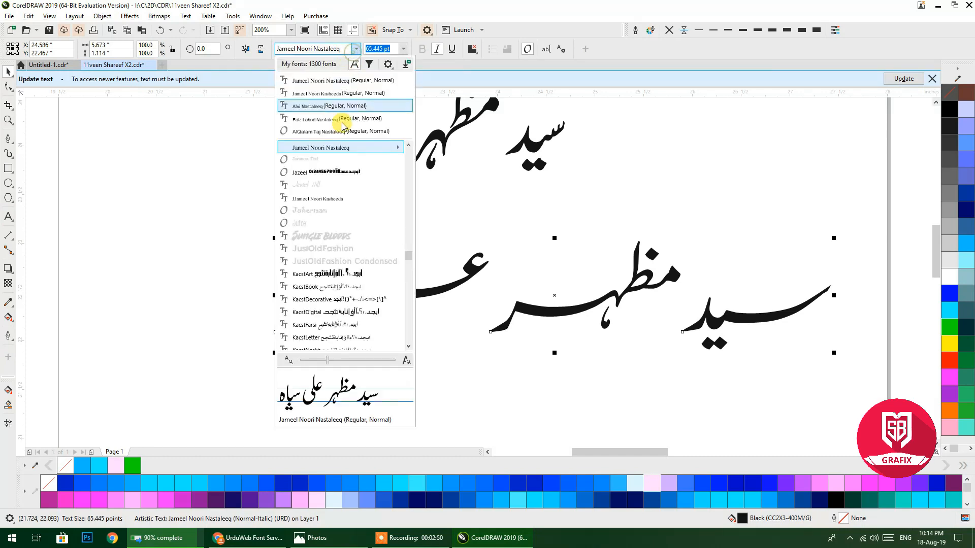
mouse_move(394, 148)
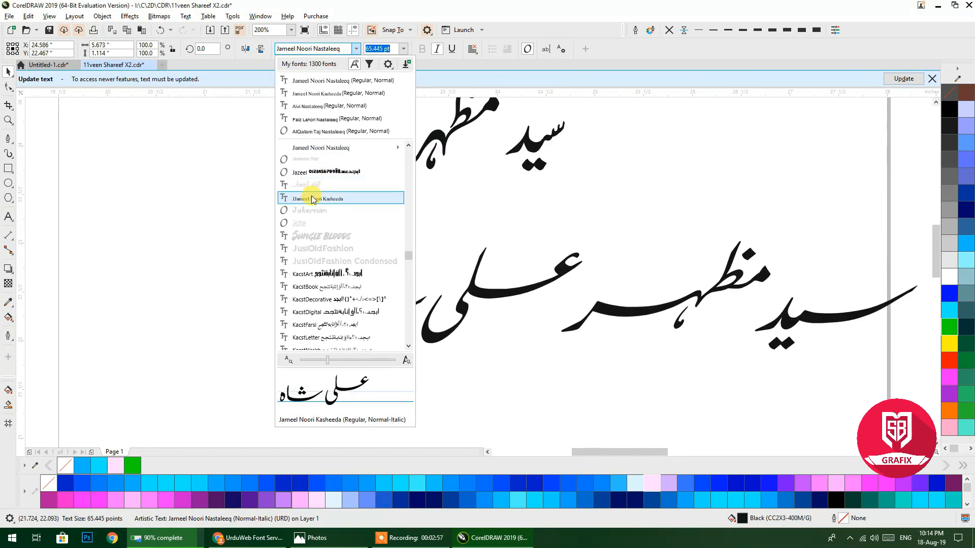
mouse_move(364, 148)
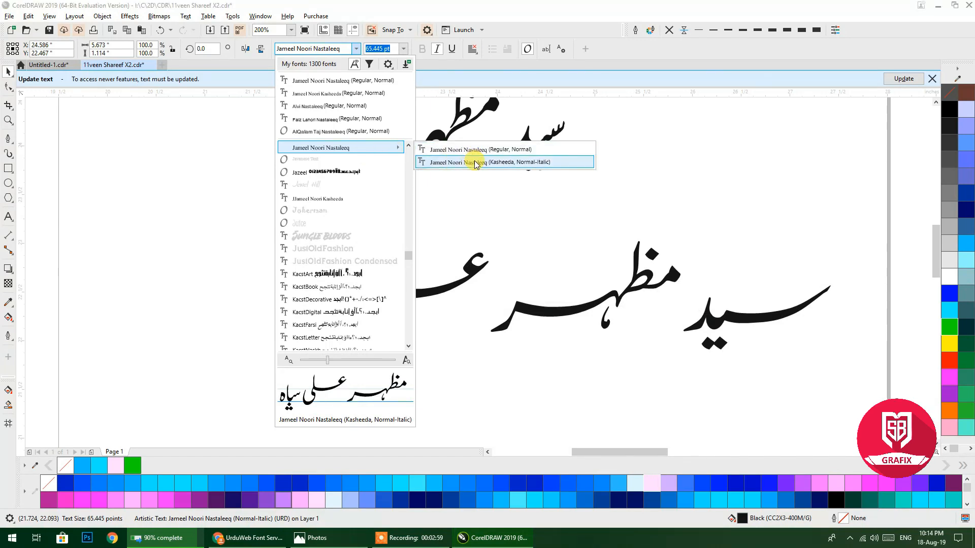
left_click(475, 163)
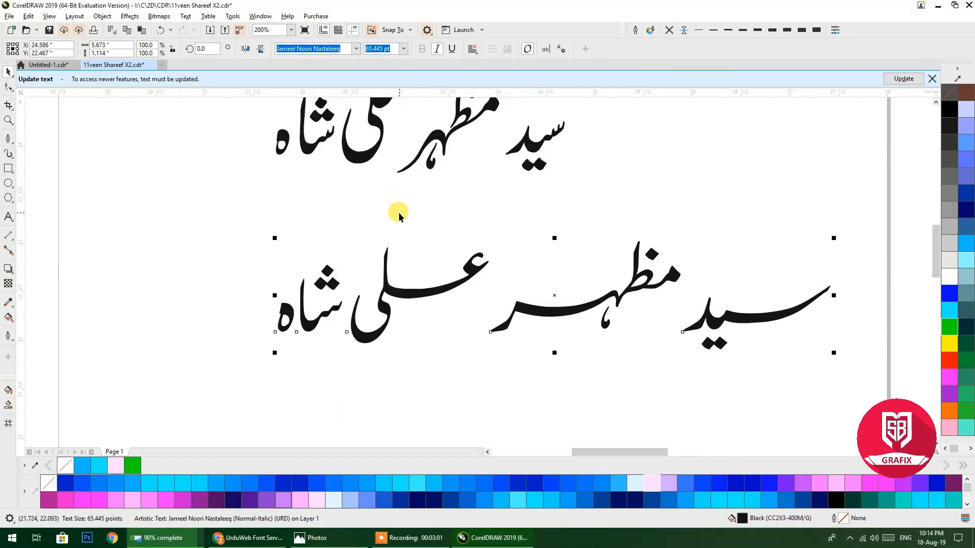
scroll(398, 216, "up", 3)
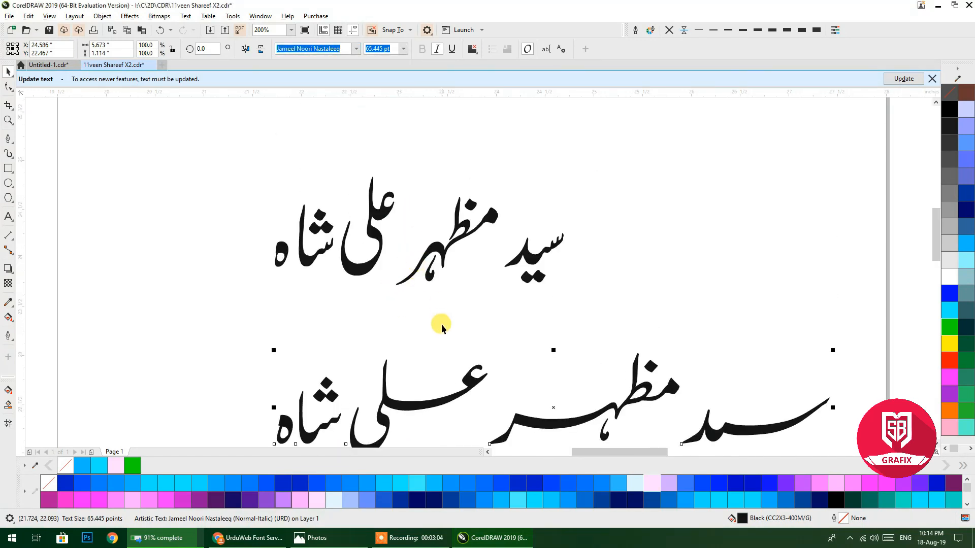
left_click(430, 253)
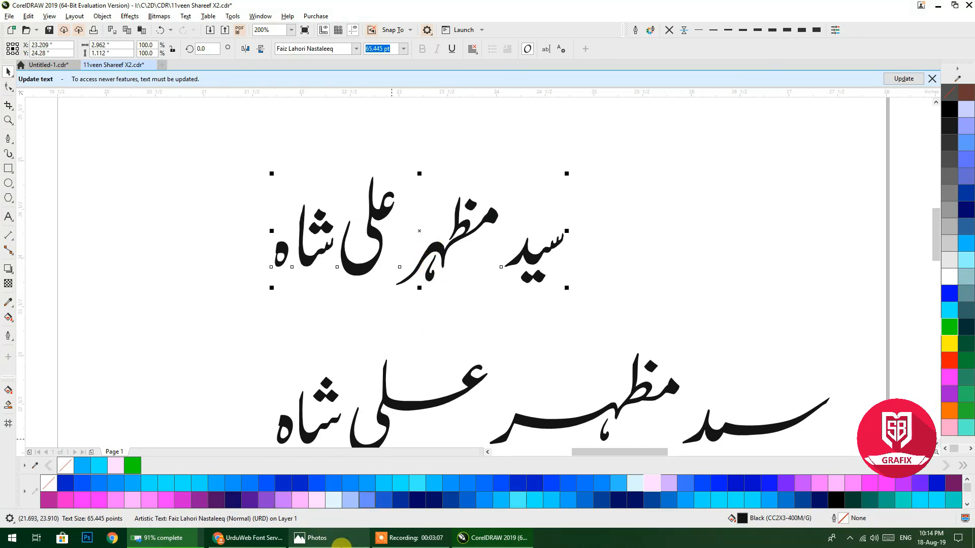
right_click(404, 95)
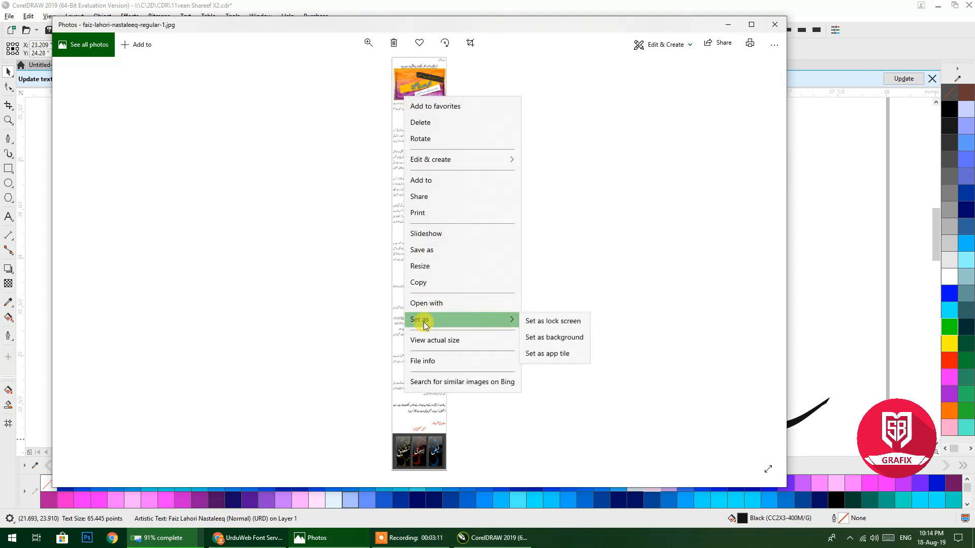
View the Faiz Lahori Nastaleeq sample image at actual size, pan through its notes, then minimize Photos.
left_click(427, 339)
left_click_drag(475, 78, 472, 380)
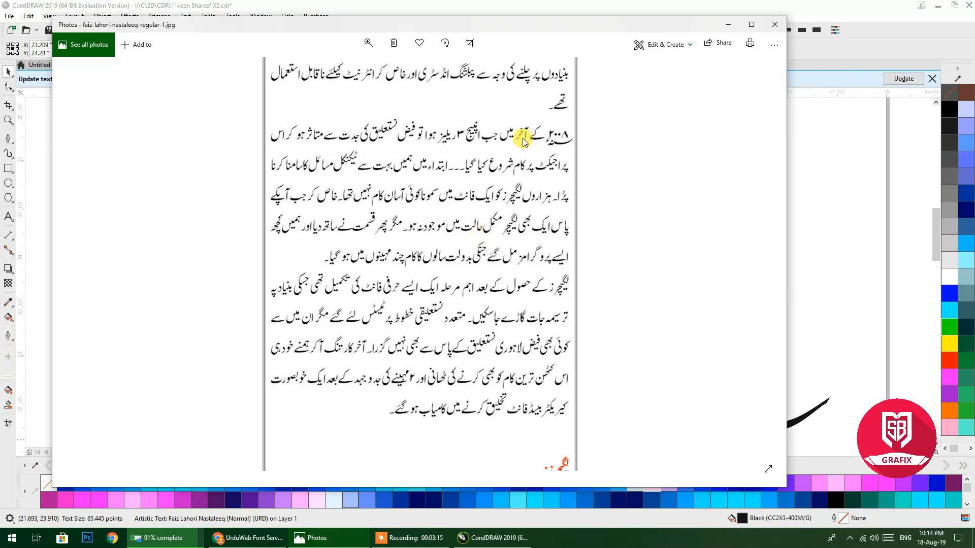
left_click_drag(522, 157, 499, 353)
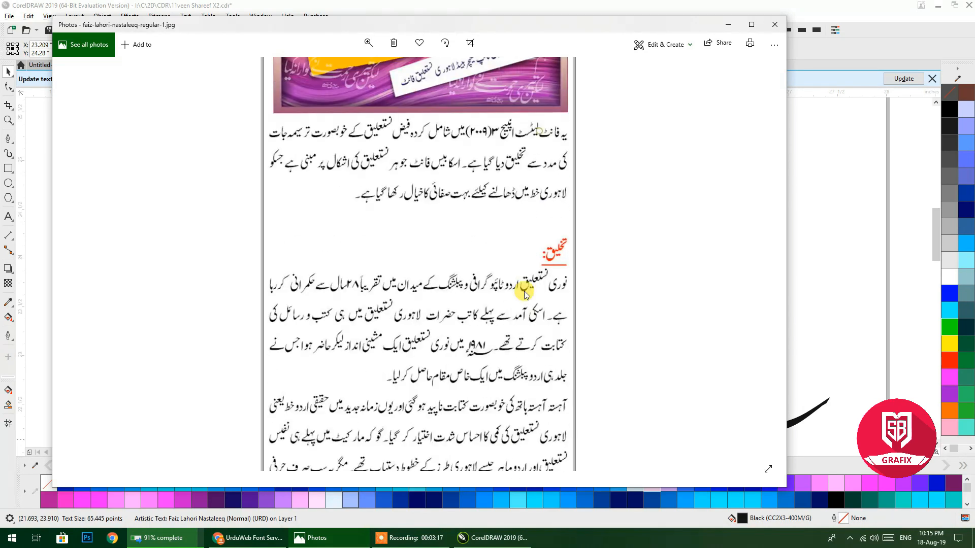
left_click_drag(516, 193, 507, 233)
left_click_drag(504, 333, 496, 203)
left_click_drag(496, 344, 506, 302)
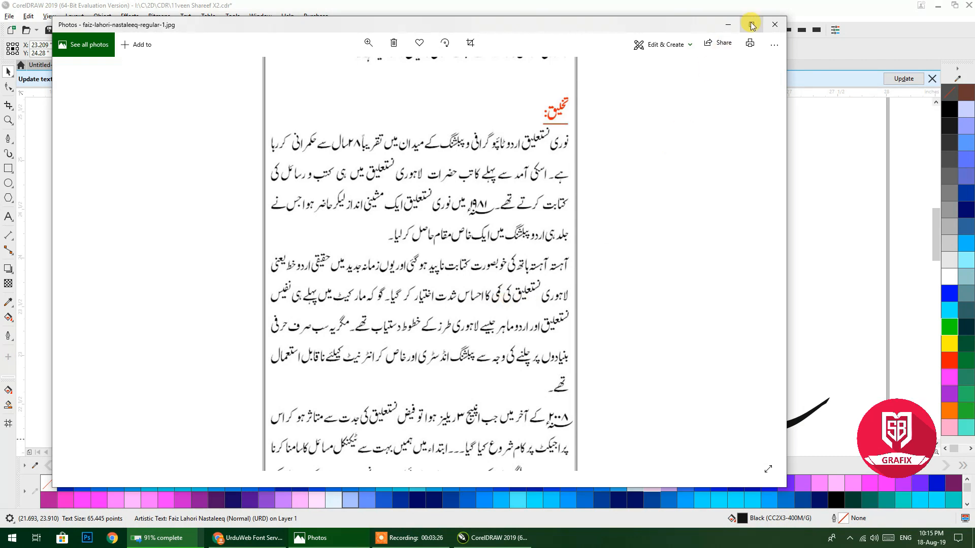
left_click(728, 24)
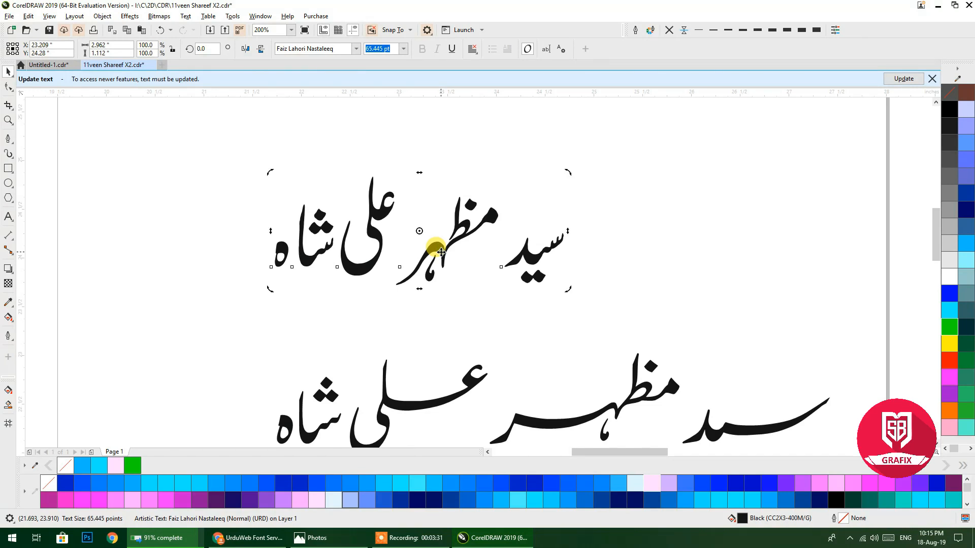
Convert the upper name to curves, break it apart, and move the first word up and right.
key("ctrl+q")
left_click(513, 48)
left_click(406, 311)
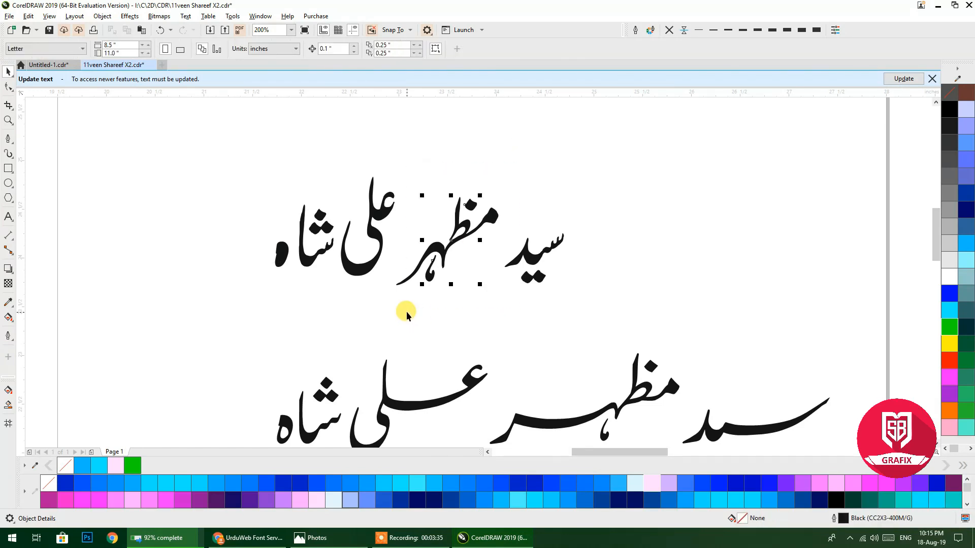
left_click(465, 219)
left_click_drag(518, 157, 389, 308)
left_click_drag(440, 254, 498, 249)
left_click_drag(426, 146, 451, 276)
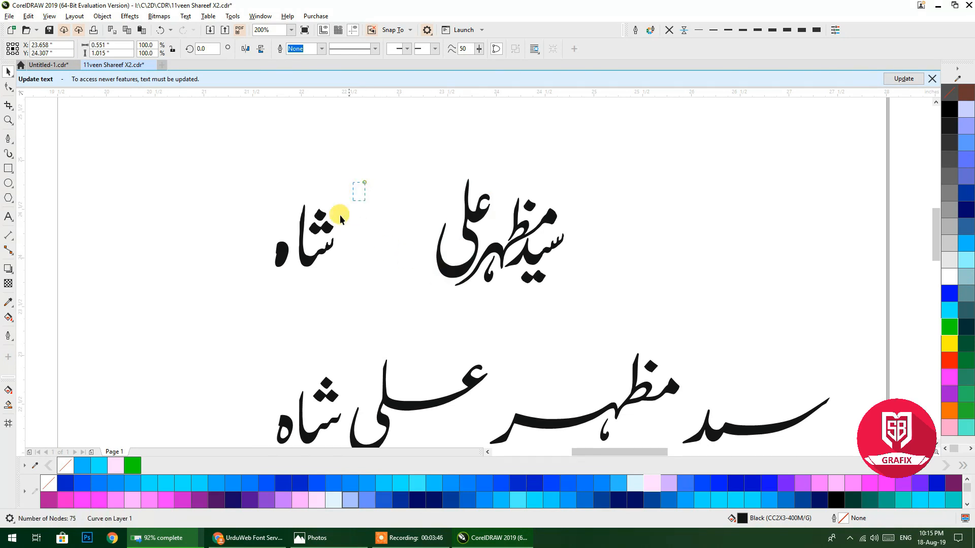
left_click_drag(276, 294, 274, 296)
left_click_drag(319, 254, 440, 223)
left_click_drag(272, 300, 429, 263)
left_click_drag(374, 154, 589, 309)
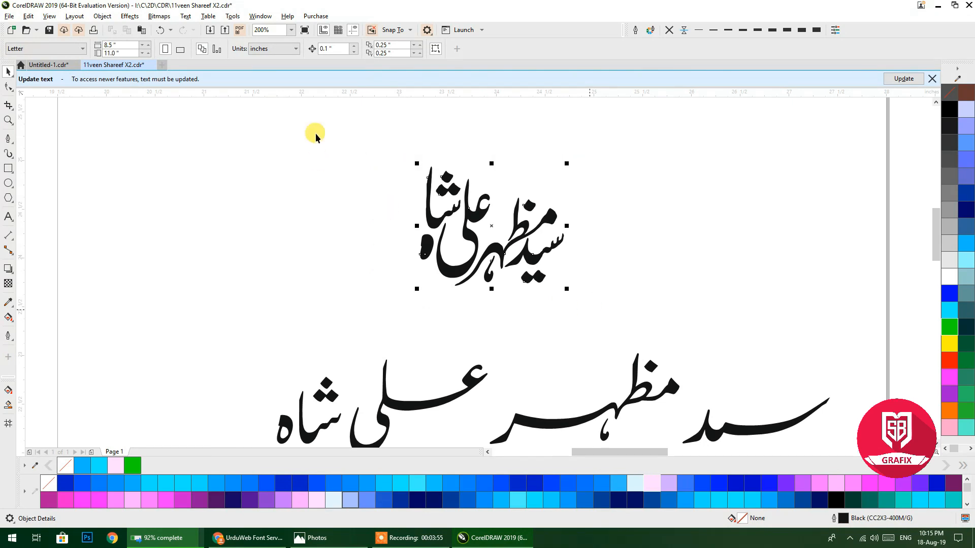
left_click(280, 49)
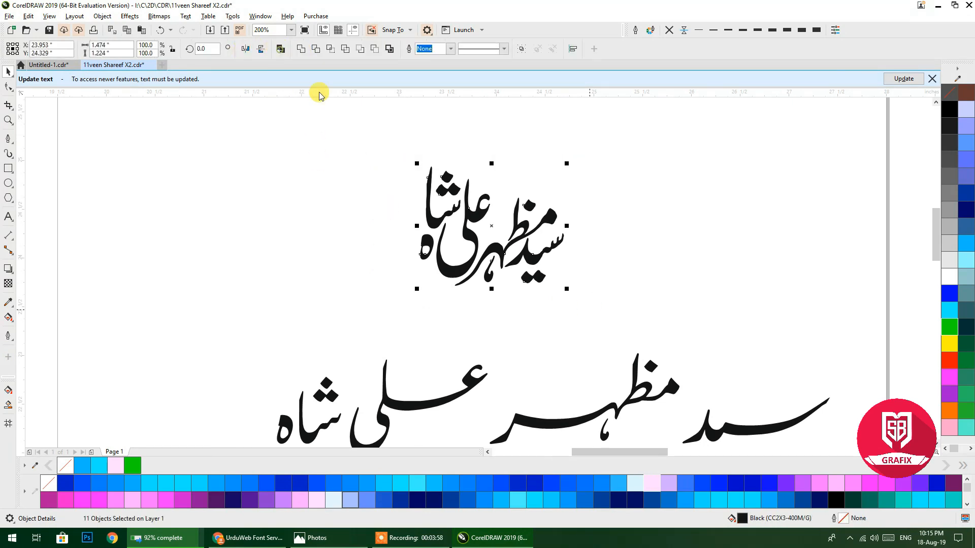
left_click_drag(489, 216, 413, 163)
scroll(413, 163, "down", 2)
Move the lower name line off to the right and draw a circle below the stacked name.
key("ctrl+z")
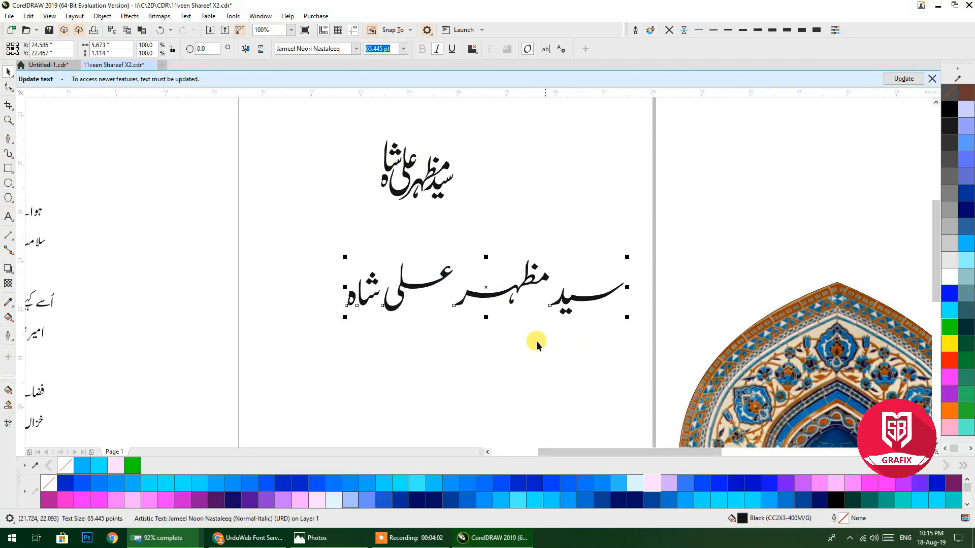
left_click_drag(468, 298, 806, 181)
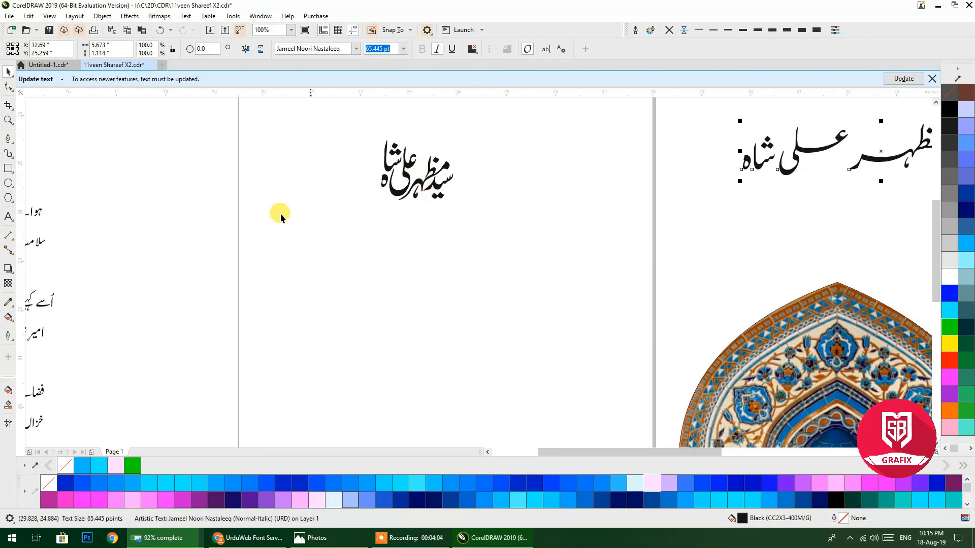
left_click(9, 183)
left_click_drag(333, 208, 543, 384)
left_click(8, 71)
Fill the circle with a radial gradient, red at the centre and black at the edge.
left_click(8, 324)
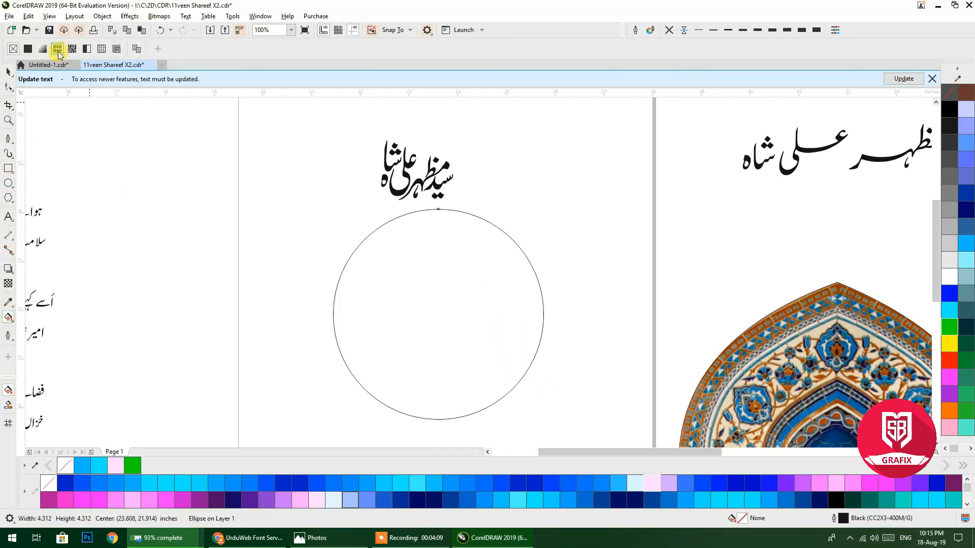
left_click(45, 48)
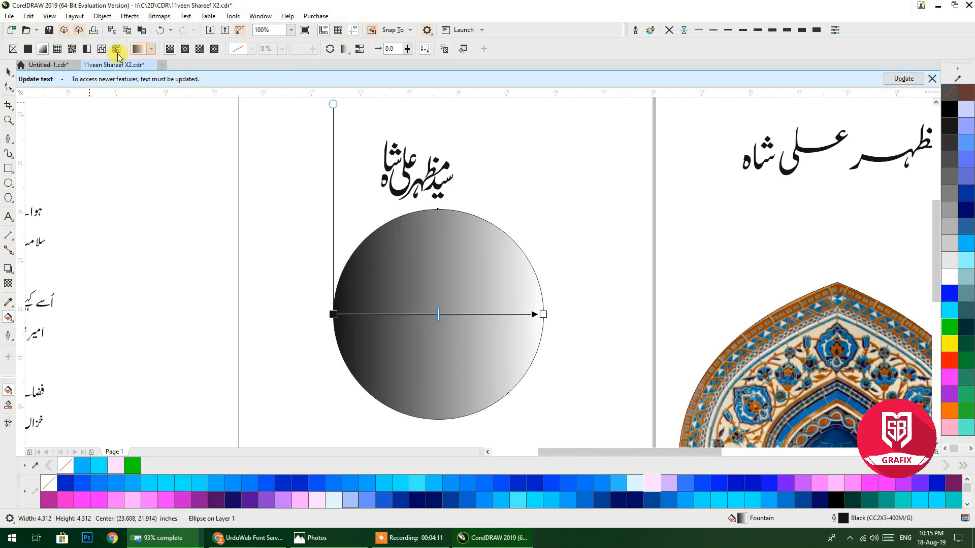
left_click(184, 49)
left_click(438, 314)
left_click(950, 360)
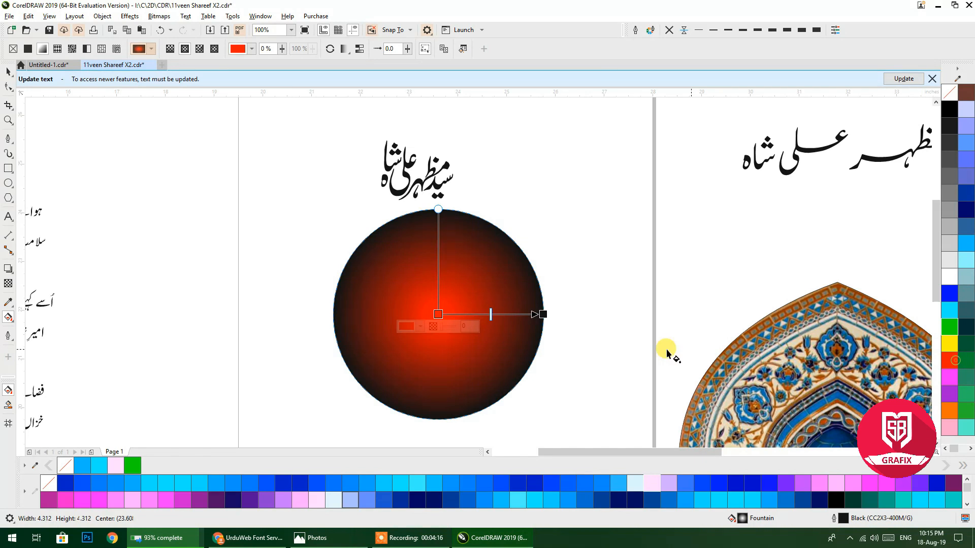
left_click(543, 314)
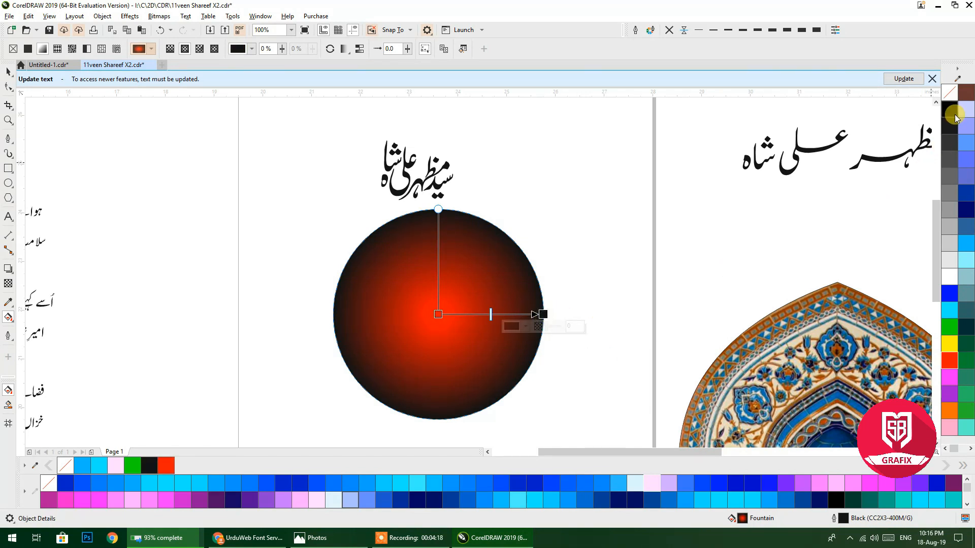
left_click(949, 109)
left_click(8, 72)
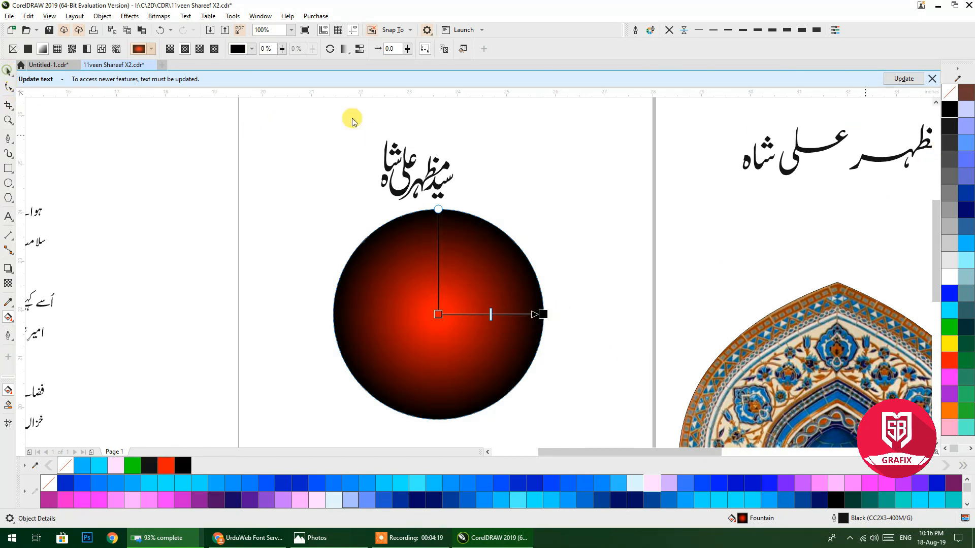
left_click(408, 189)
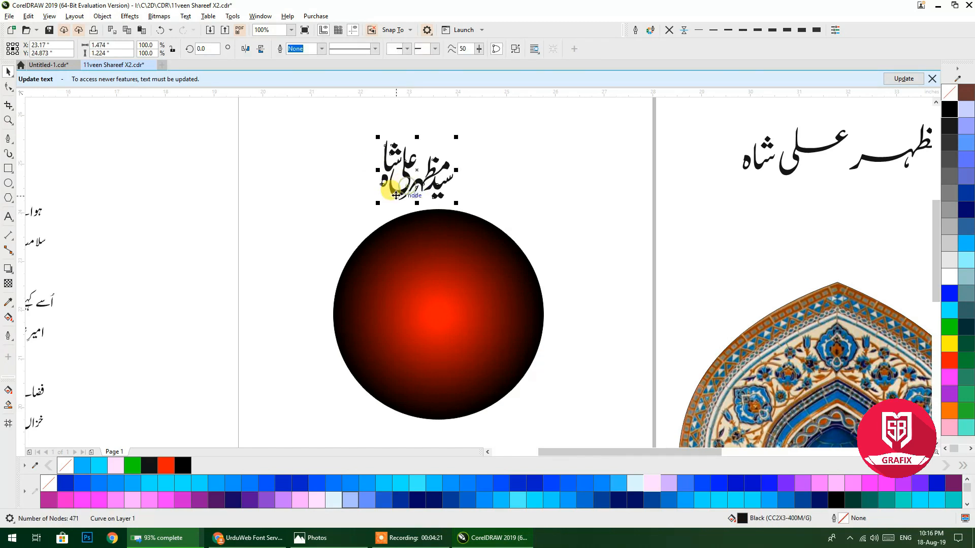
Centre the name and circle on the page, put the circle behind the name, and scale the name to 232.8%.
left_click_drag(294, 120, 559, 433)
key("p")
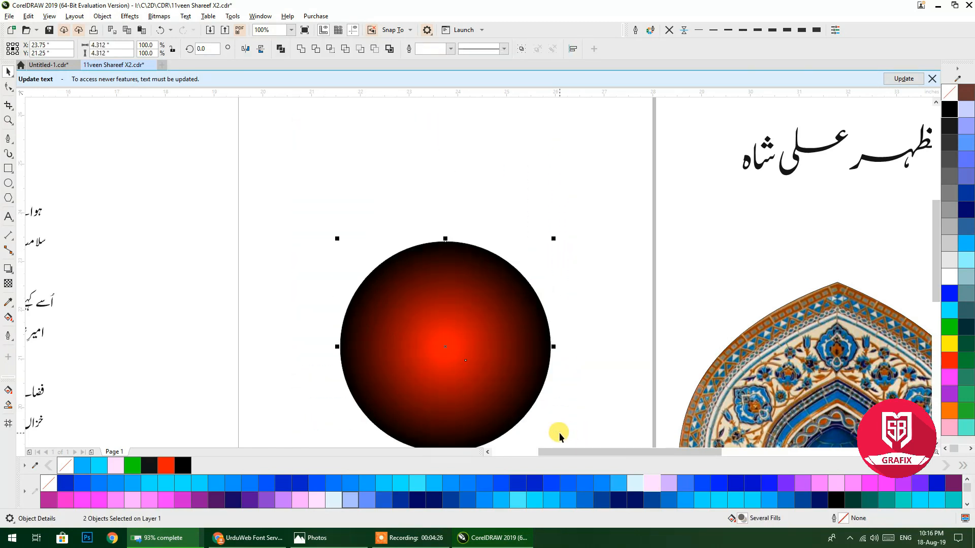
left_click(501, 276)
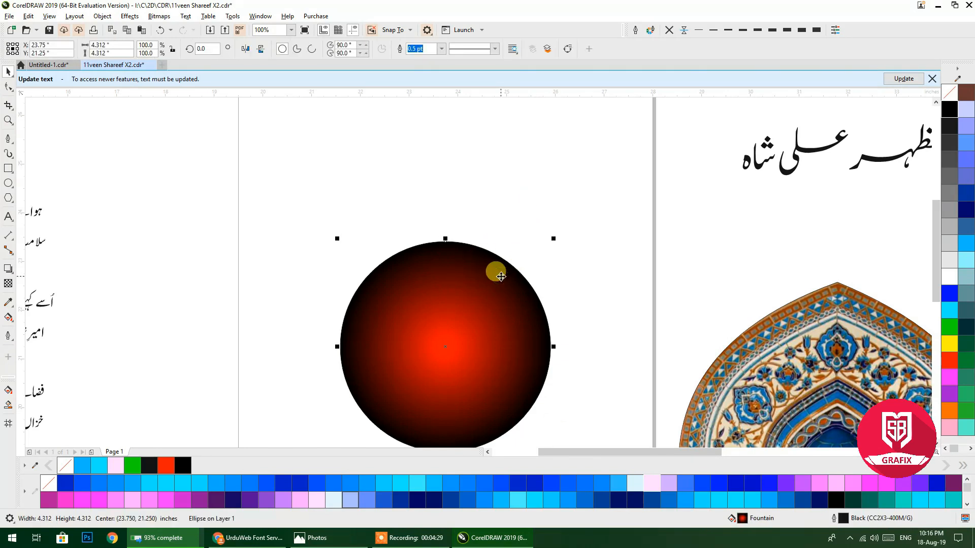
key("shift+Page_Down")
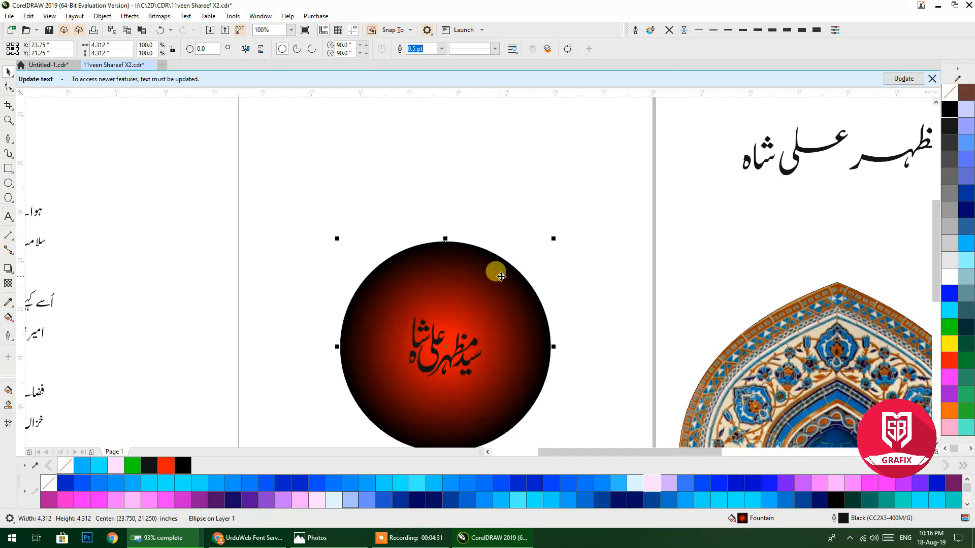
scroll(500, 276, "down", 3)
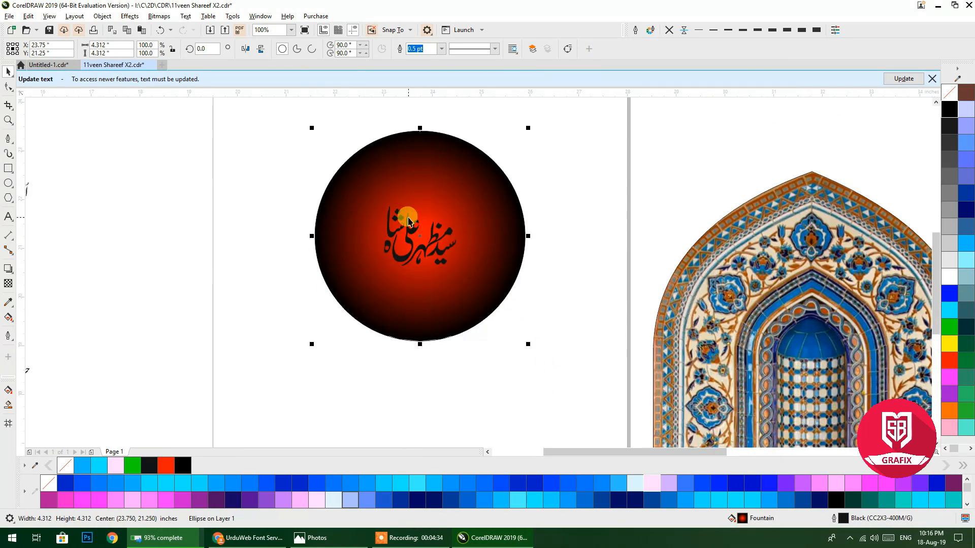
scroll(410, 231, "up", 1)
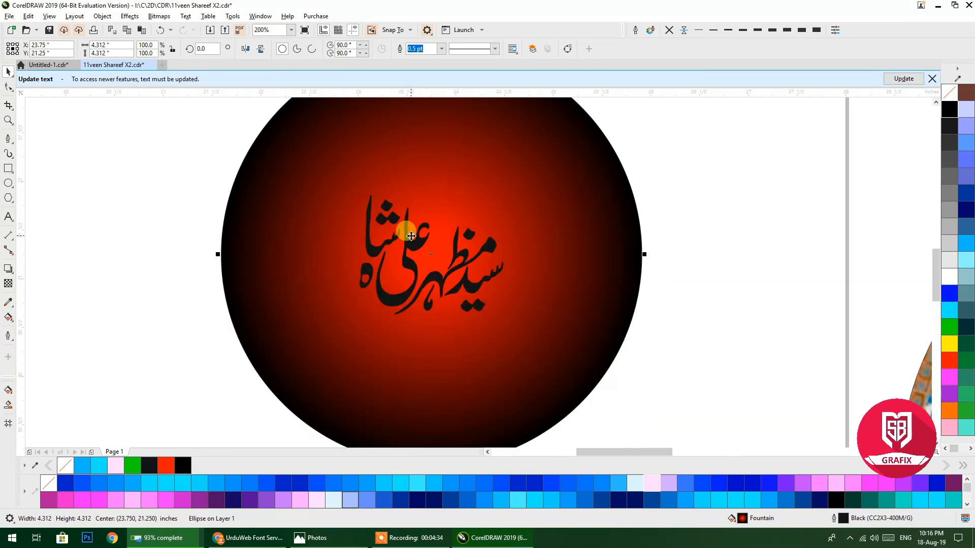
left_click(469, 283)
left_click_drag(505, 318, 616, 396)
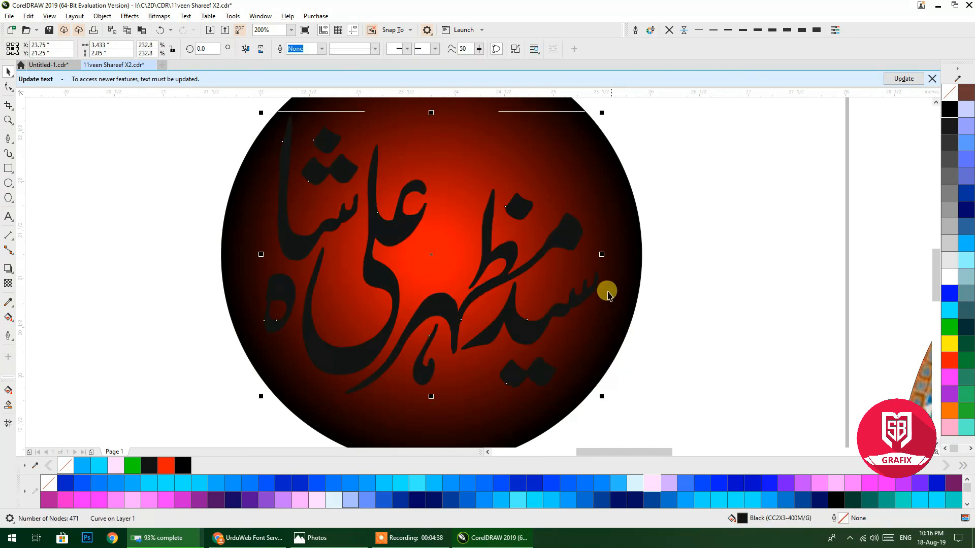
Give the name a 3.0 pt outline with round corners and caps, placed behind the fill.
right_click(949, 277)
left_click(772, 31)
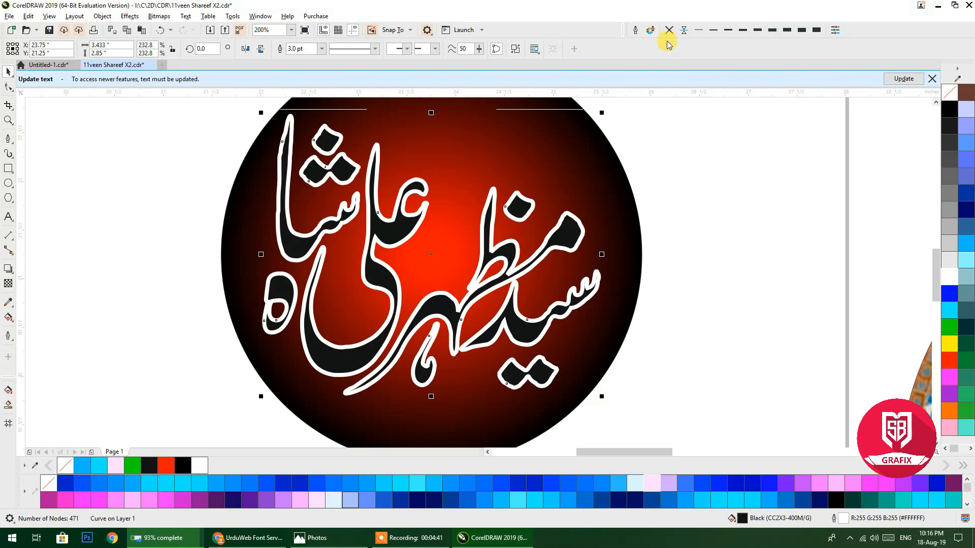
left_click(635, 30)
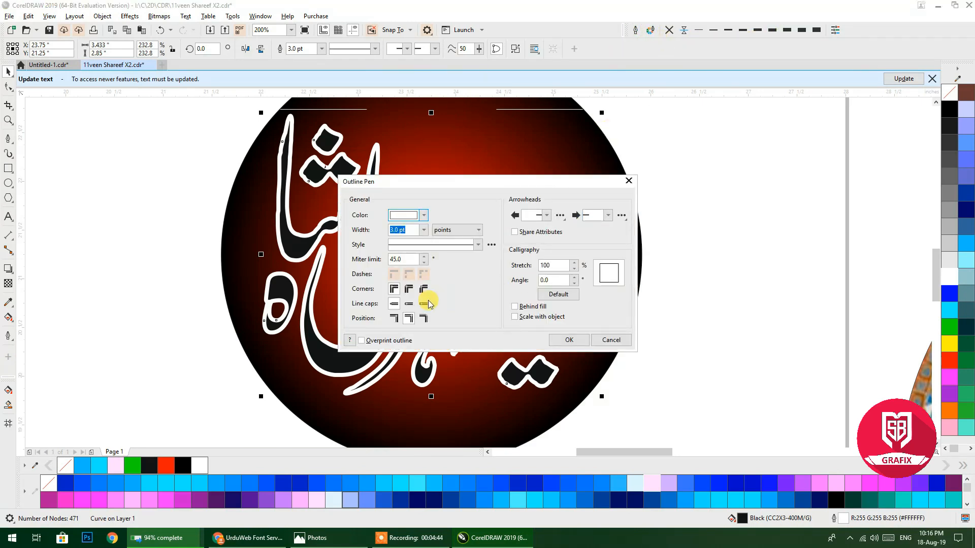
left_click(409, 304)
left_click(409, 289)
left_click(394, 319)
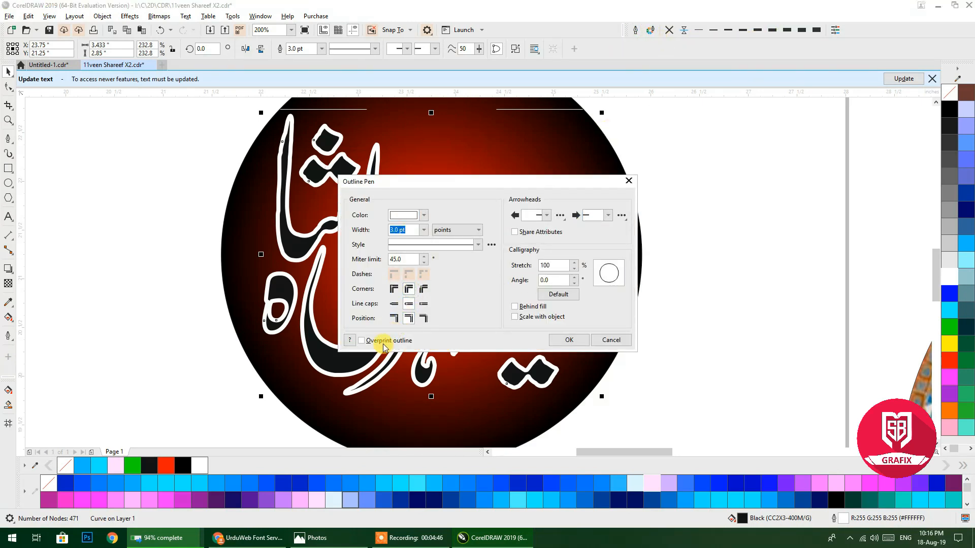
left_click(547, 307)
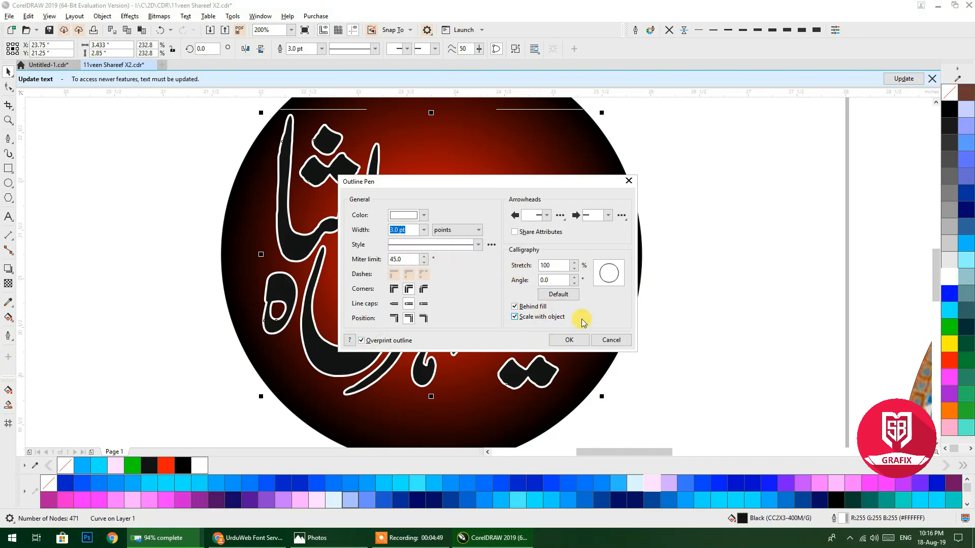
left_click(576, 339)
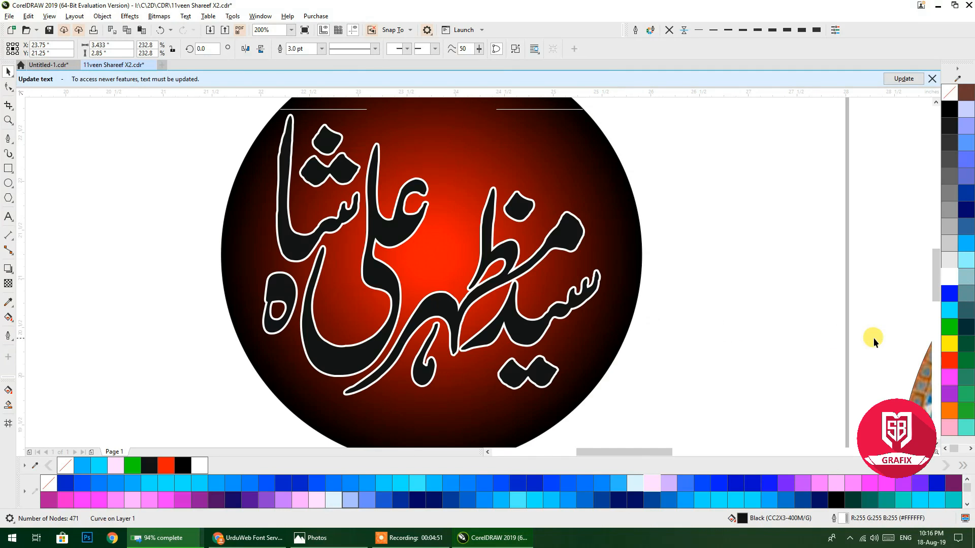
Colour the outline red and fill the name yellow, then deselect to view the result.
right_click(950, 362)
left_click(950, 344)
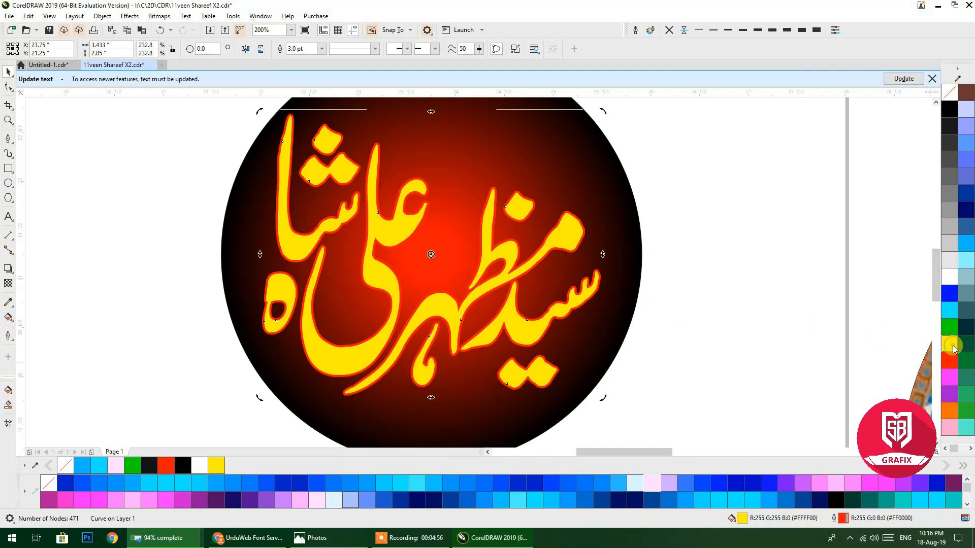
scroll(513, 264, "down", 1)
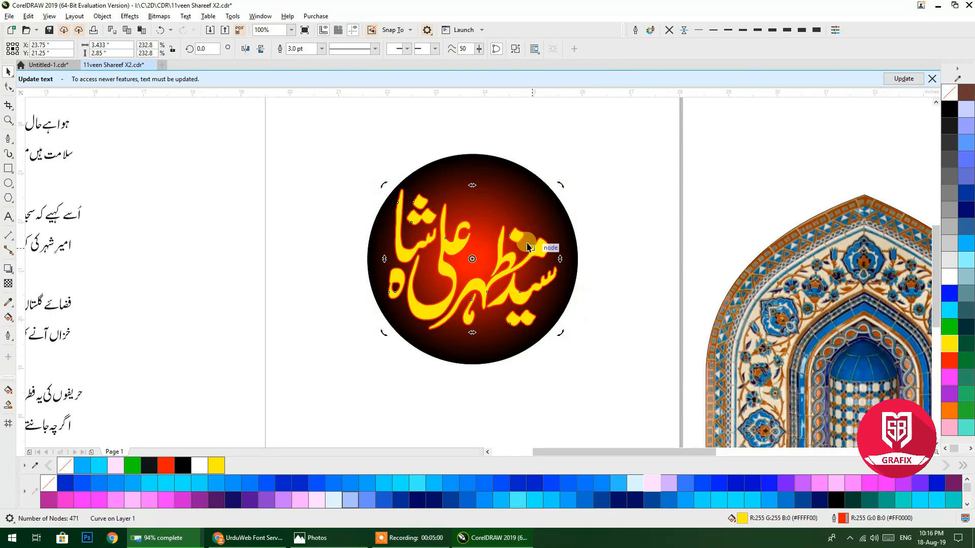
left_click(466, 143)
scroll(466, 152, "down", 1)
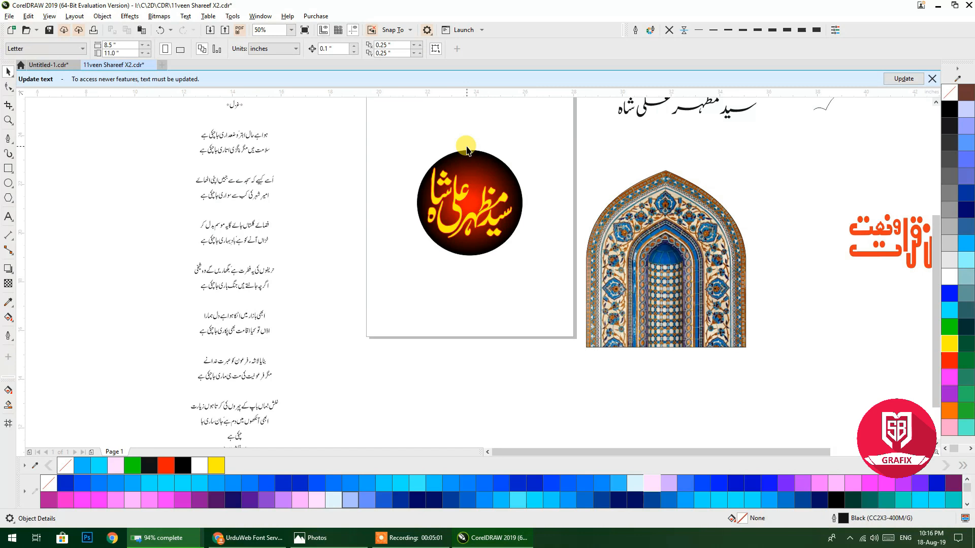
scroll(467, 203, "up", 2)
left_click_drag(466, 202, 431, 298)
left_click_drag(436, 250, 424, 214)
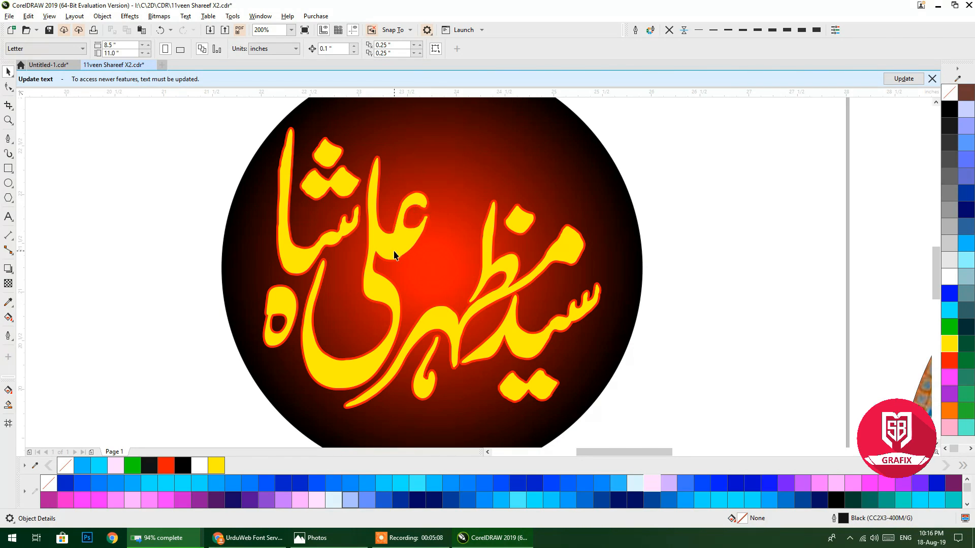
Copy the black Urdu title line just below the original, leaving the calligraphy in place.
scroll(394, 255, "down", 2)
left_click(398, 244)
left_click(439, 211)
scroll(563, 162, "up", 1)
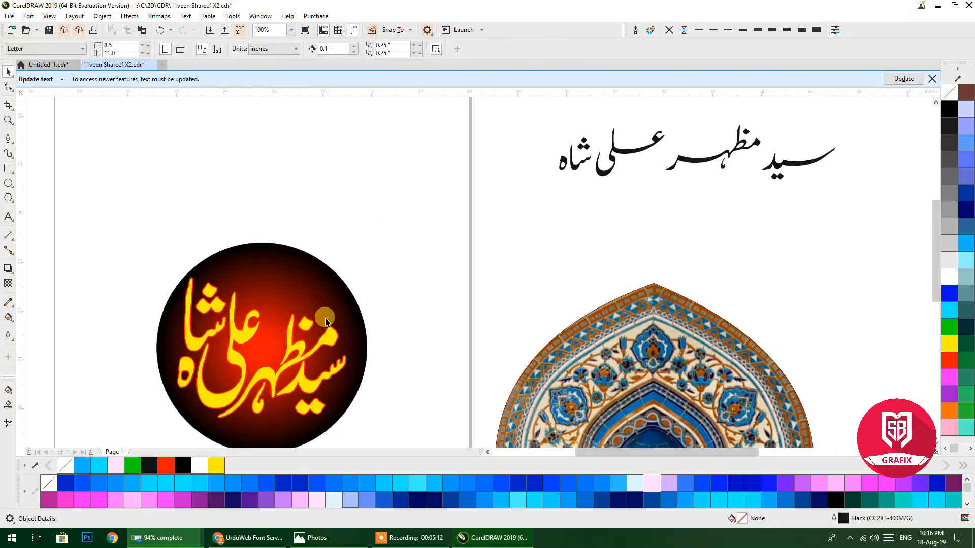
left_click_drag(327, 322, 489, 143)
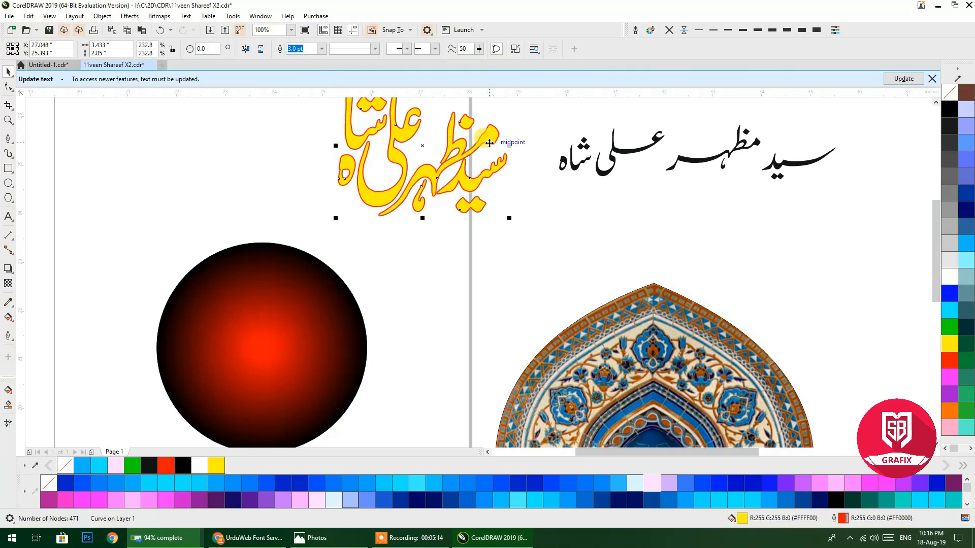
key("ctrl+z")
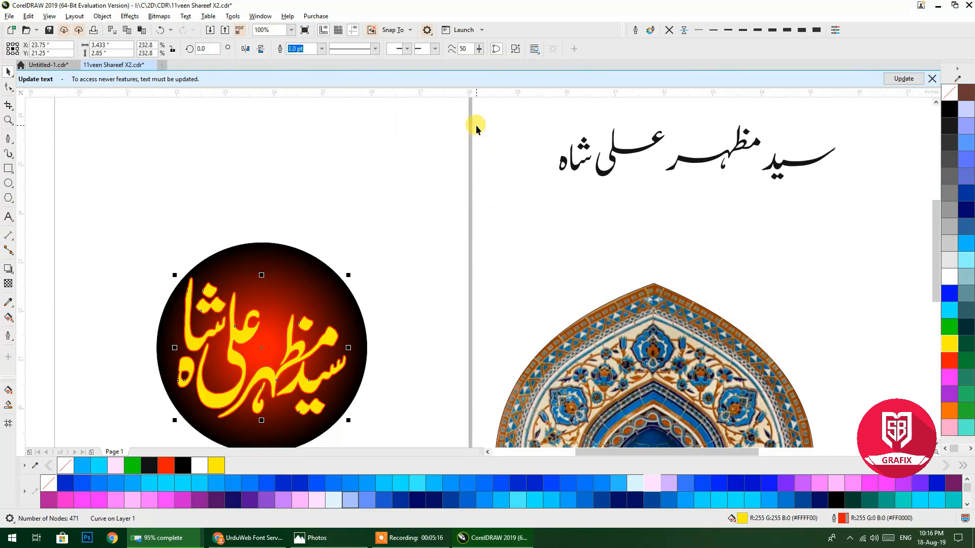
left_click_drag(601, 175, 614, 236)
left_click(357, 48)
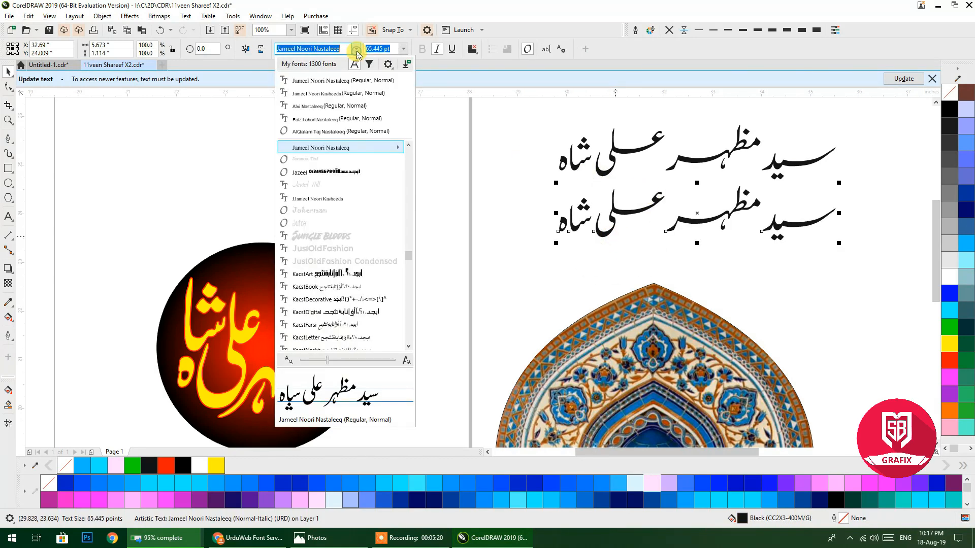
left_click(324, 122)
scroll(696, 205, "up", 4)
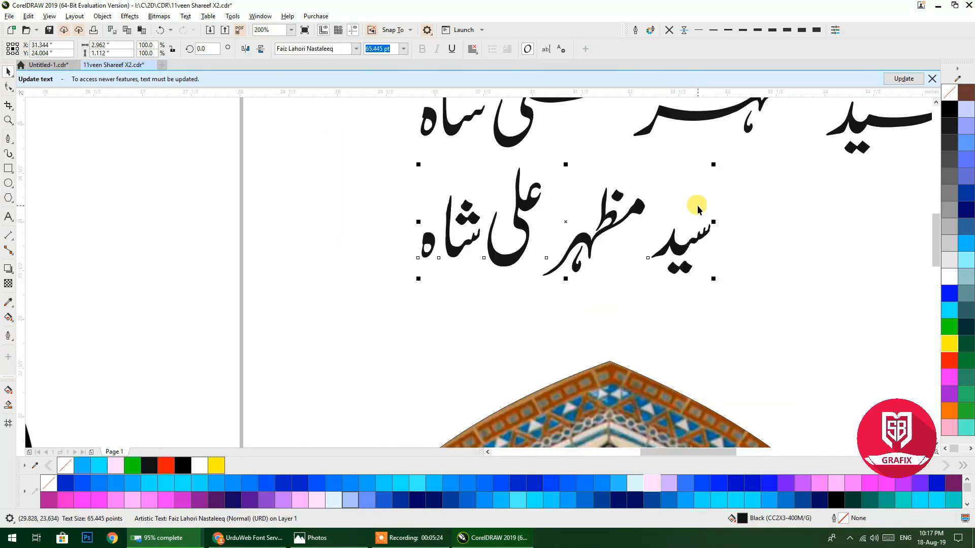
left_click_drag(227, 225, 387, 223)
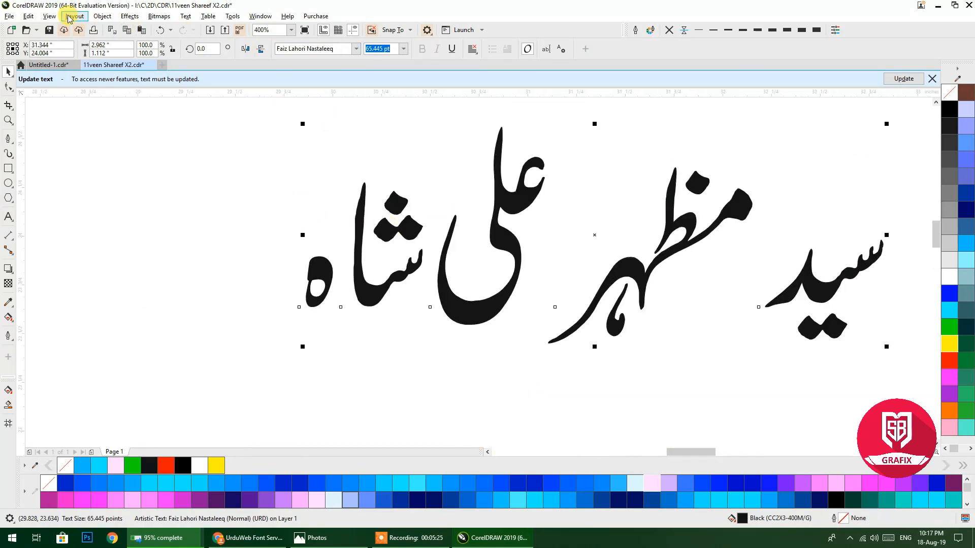
left_click(57, 16)
left_click(72, 41)
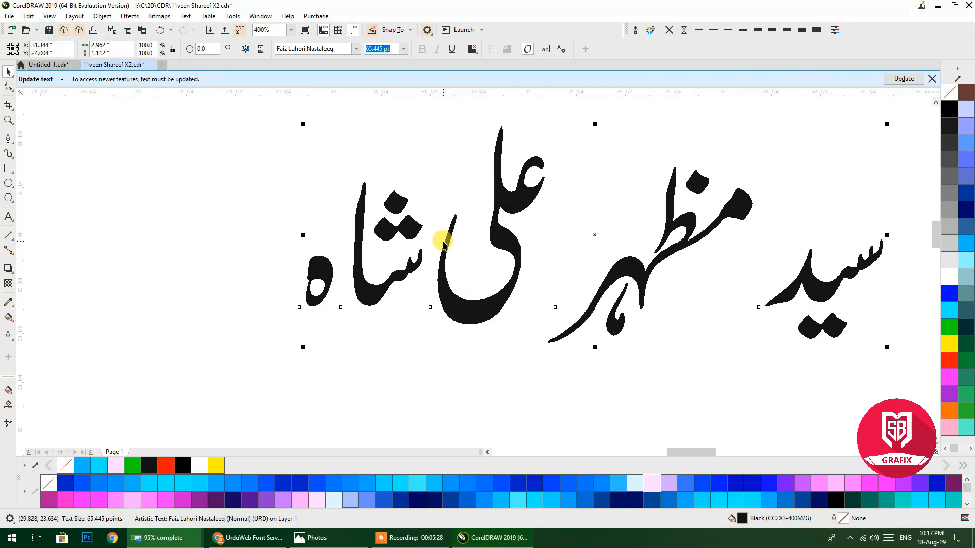
left_click(74, 16)
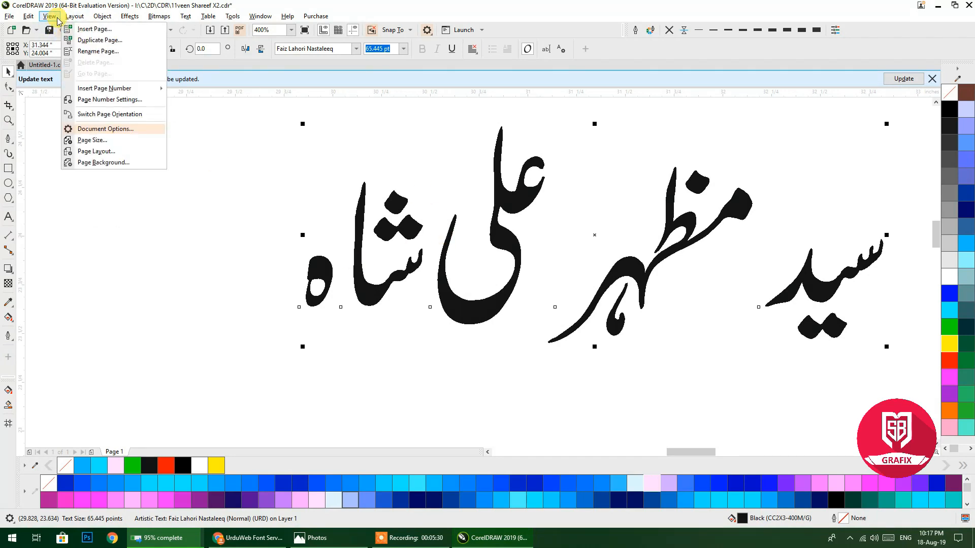
mouse_move(49, 16)
left_click(68, 29)
scroll(370, 233, "up", 2)
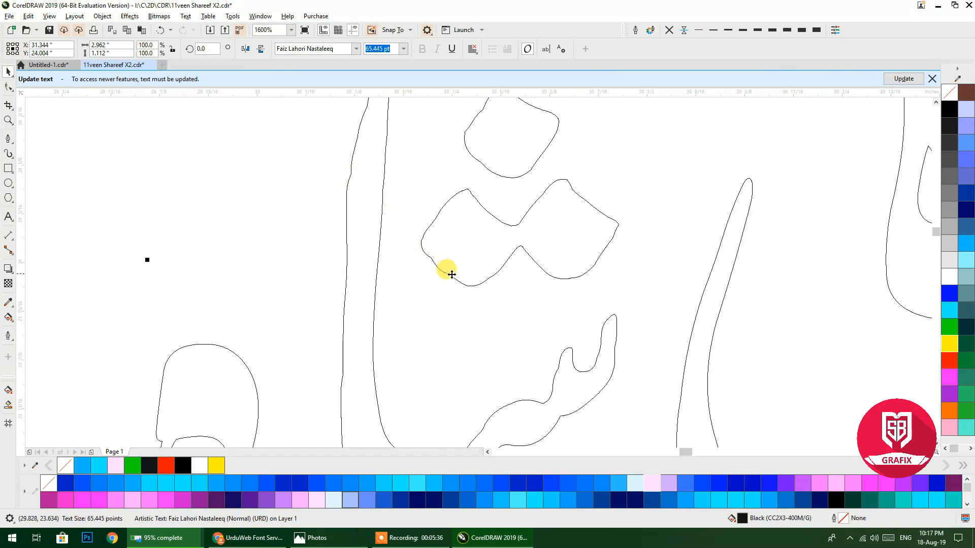
scroll(497, 213, "down", 1)
scroll(469, 192, "right", 5)
scroll(525, 217, "up", 3)
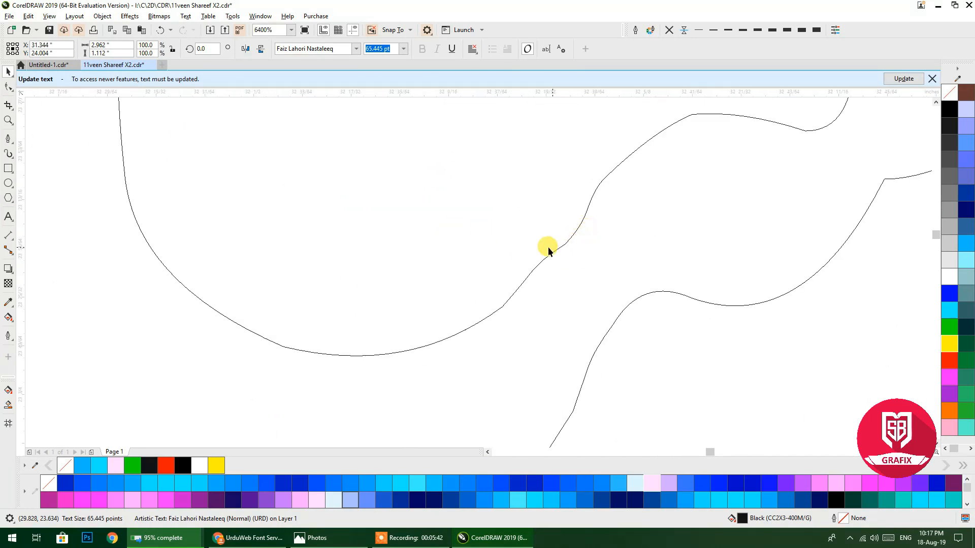
scroll(513, 285, "down", 3)
left_click_drag(469, 254, 557, 272)
scroll(531, 255, "down", 1)
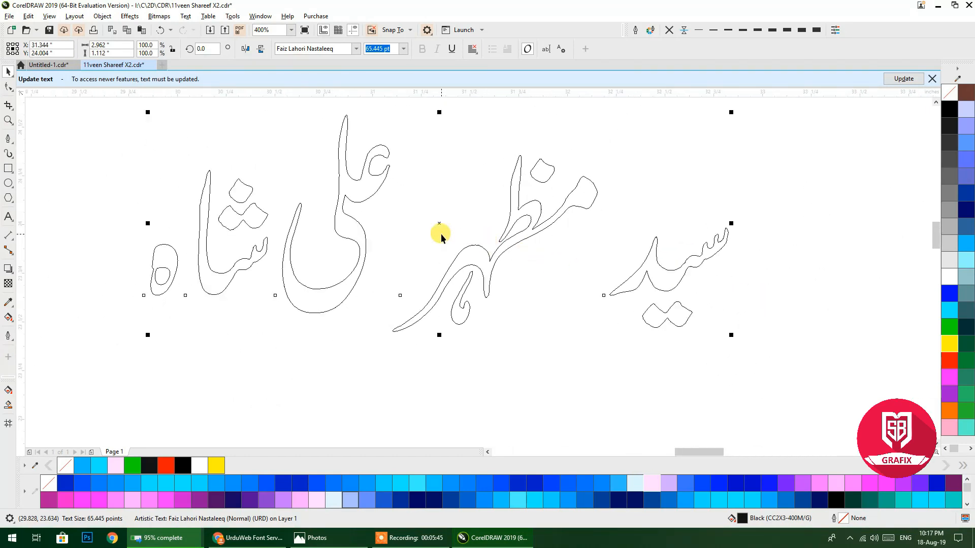
Switch to Enhanced view so fills show, with the name and circle in view.
left_click(49, 16)
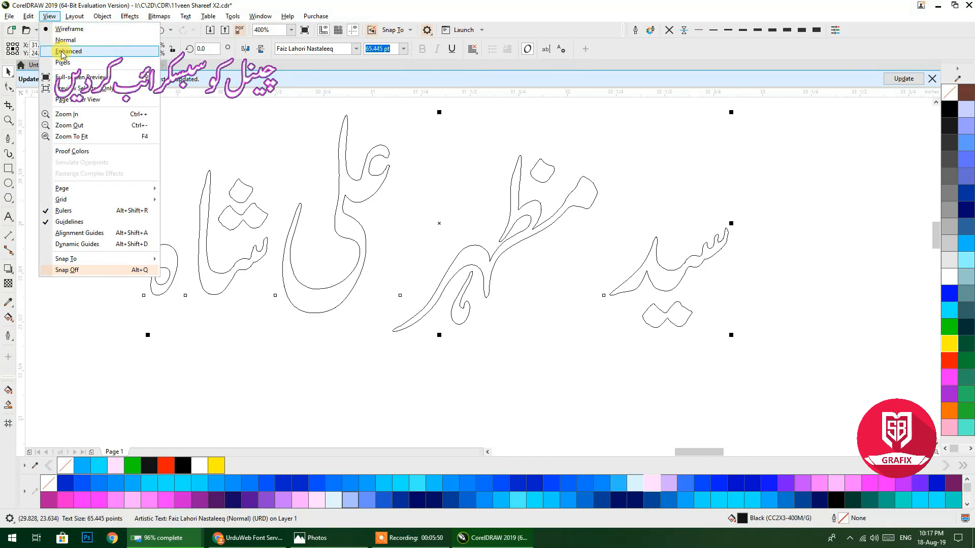
left_click(62, 52)
scroll(407, 233, "down", 2)
left_click_drag(258, 257, 577, 212)
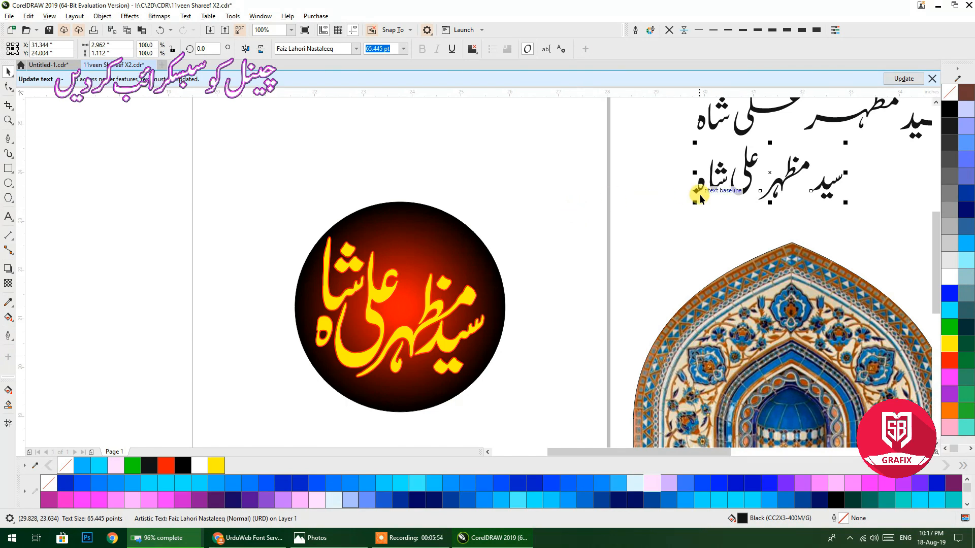
Copy the Urdu name above the circle and set it in AlQalam Taj Nastaleeq.
left_click_drag(717, 187, 348, 159)
right_click(347, 160)
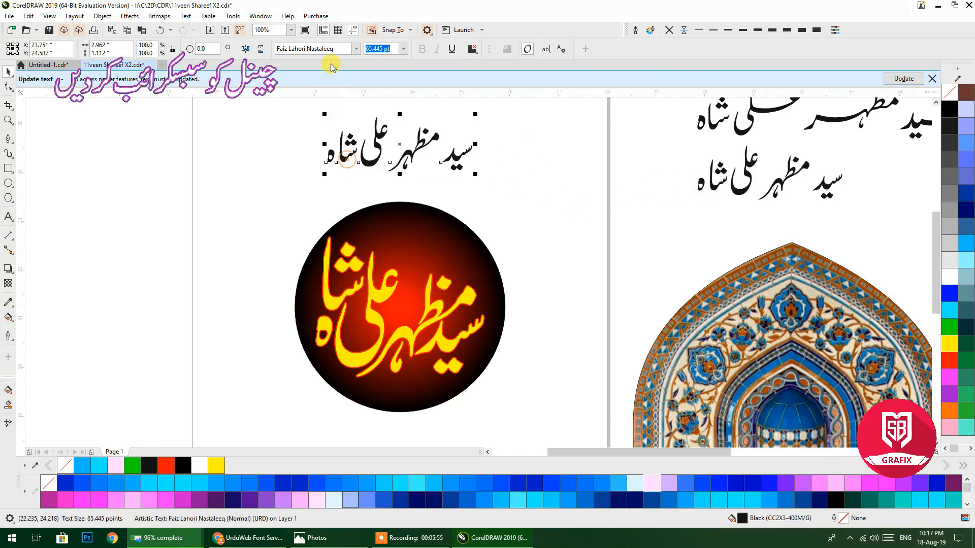
left_click(358, 48)
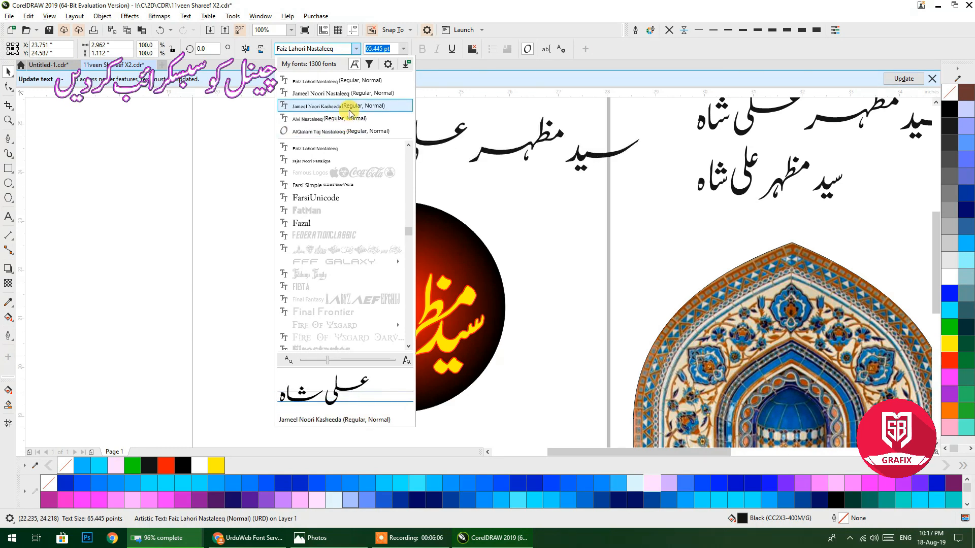
left_click(337, 134)
scroll(425, 200, "down", 1)
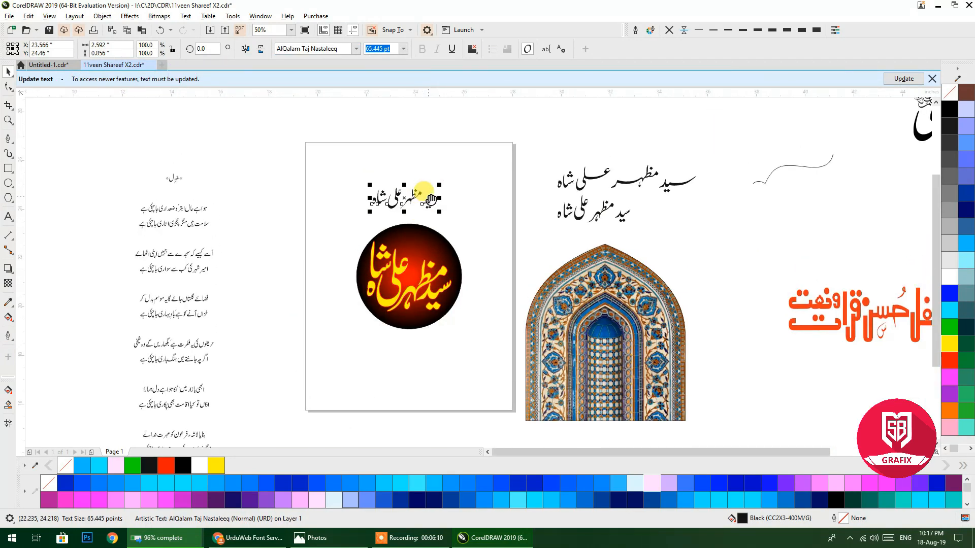
scroll(428, 200, "up", 1)
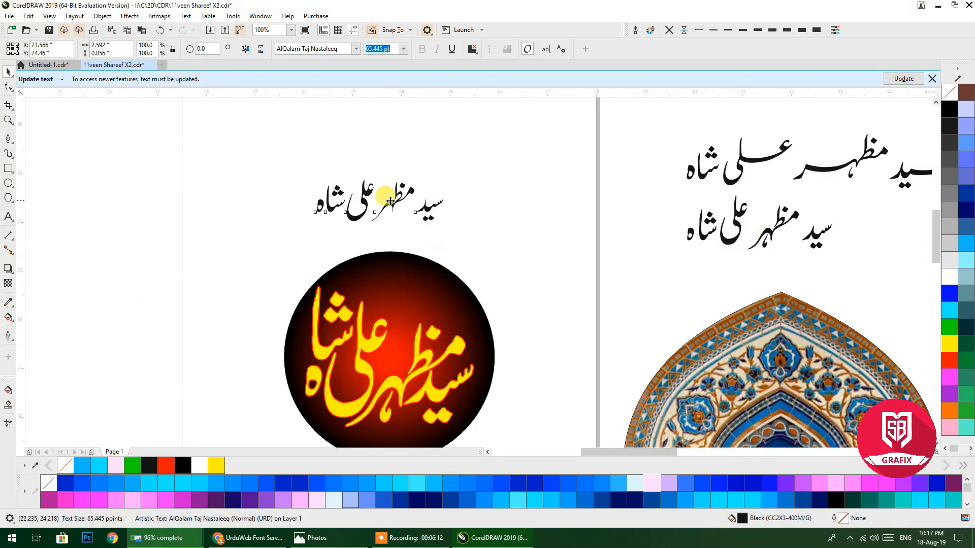
scroll(390, 203, "up", 2)
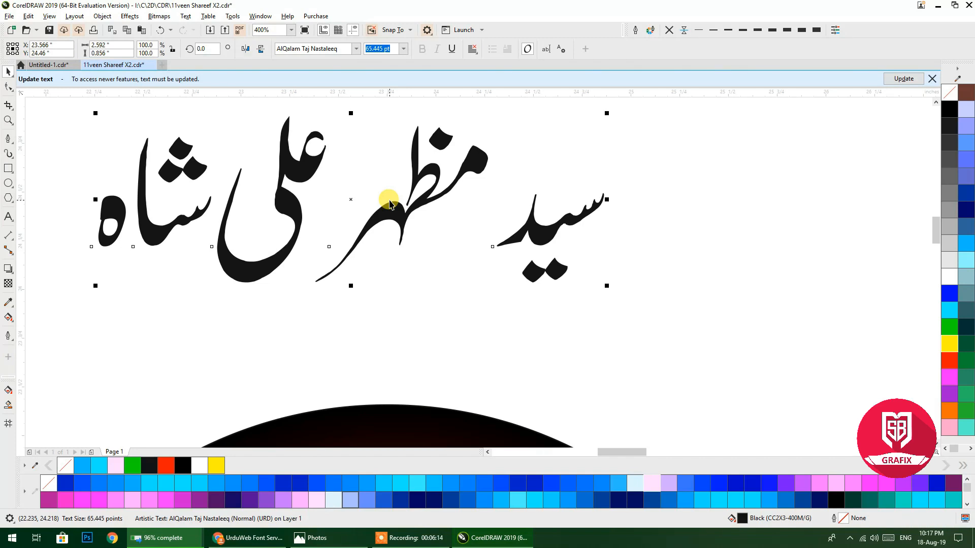
scroll(274, 142, "up", 1)
scroll(277, 187, "down", 1)
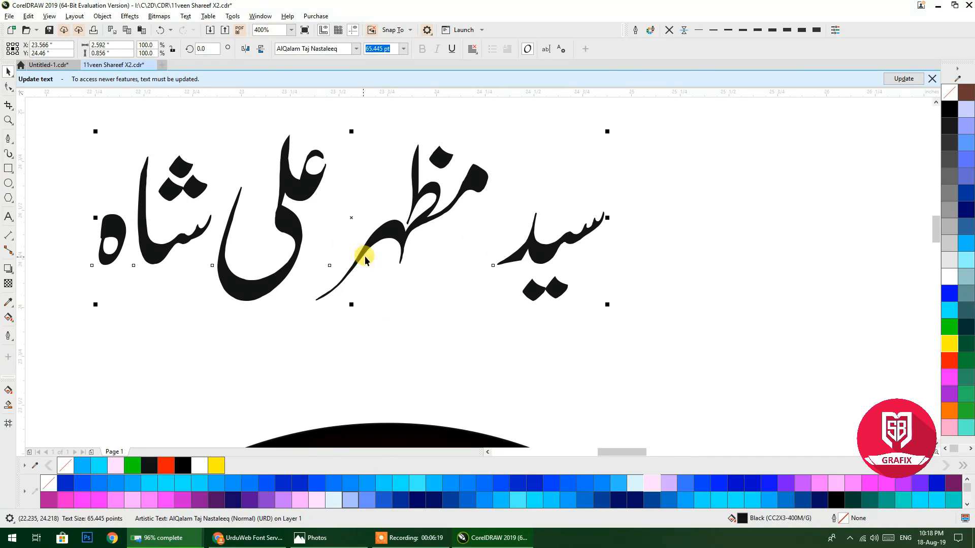
scroll(369, 231, "down", 1)
Replace the copied line's text with 'حضرت محمد' followed by the ﷺ salutation character.
double_click(370, 226)
double_click(371, 226)
triple_click(371, 226)
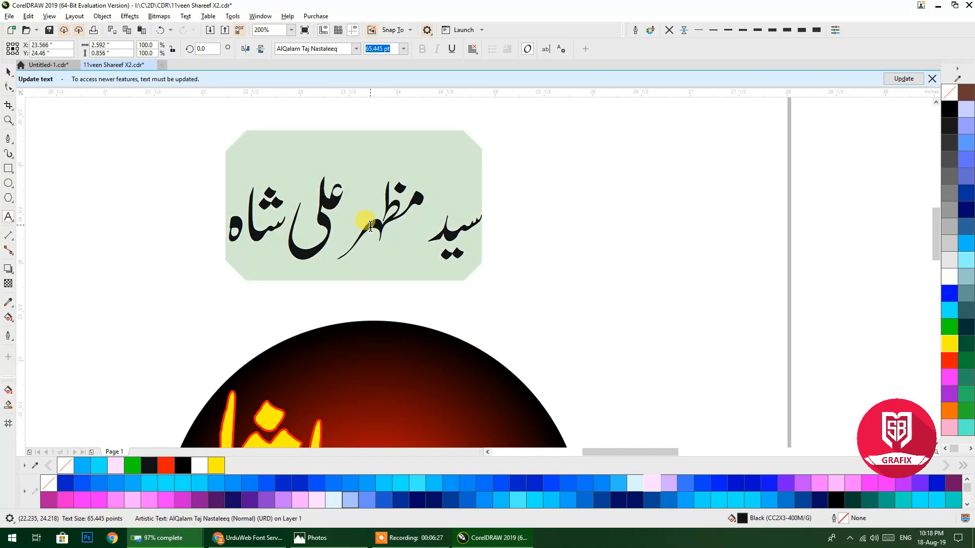
type("h")
key("BackSpace")
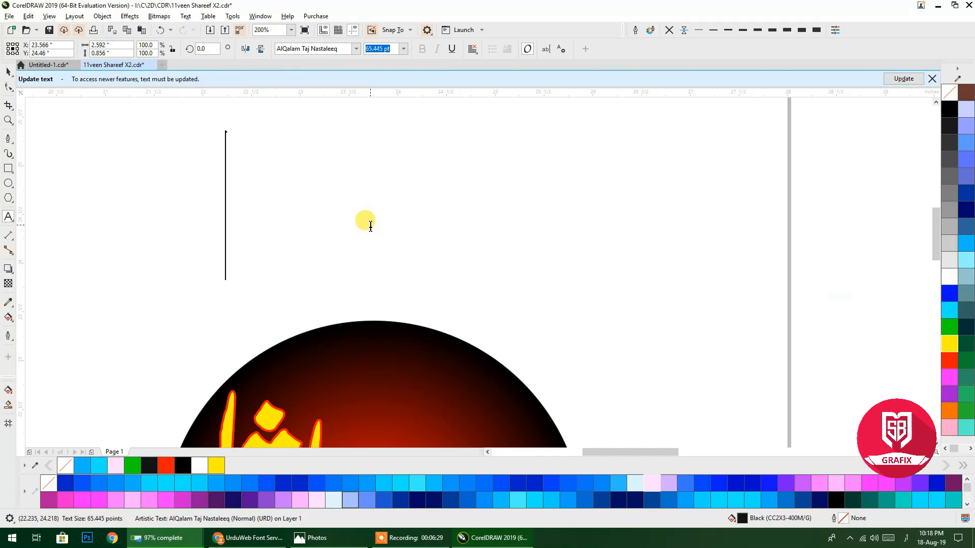
type("ح")
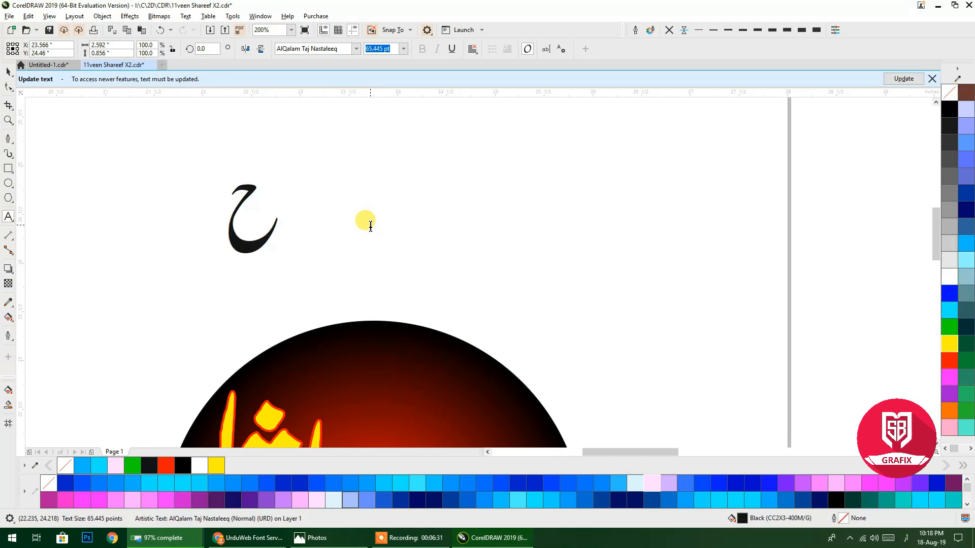
type("ضرت")
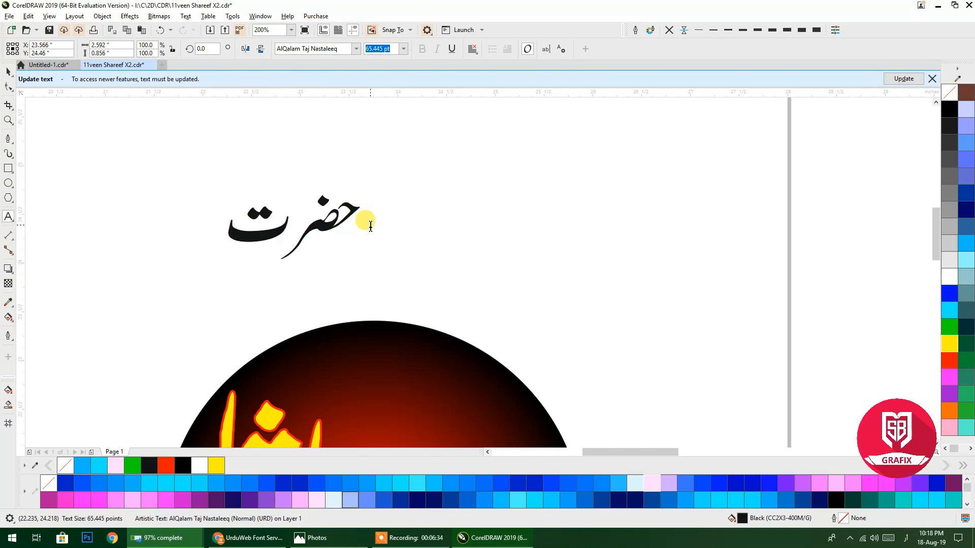
type(" محمد")
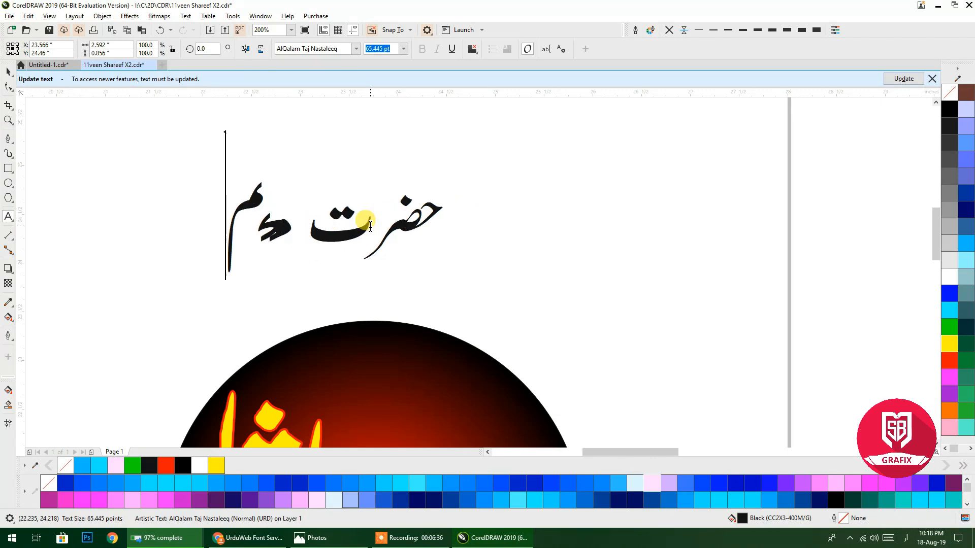
key("BackSpace")
key("BackSpace")
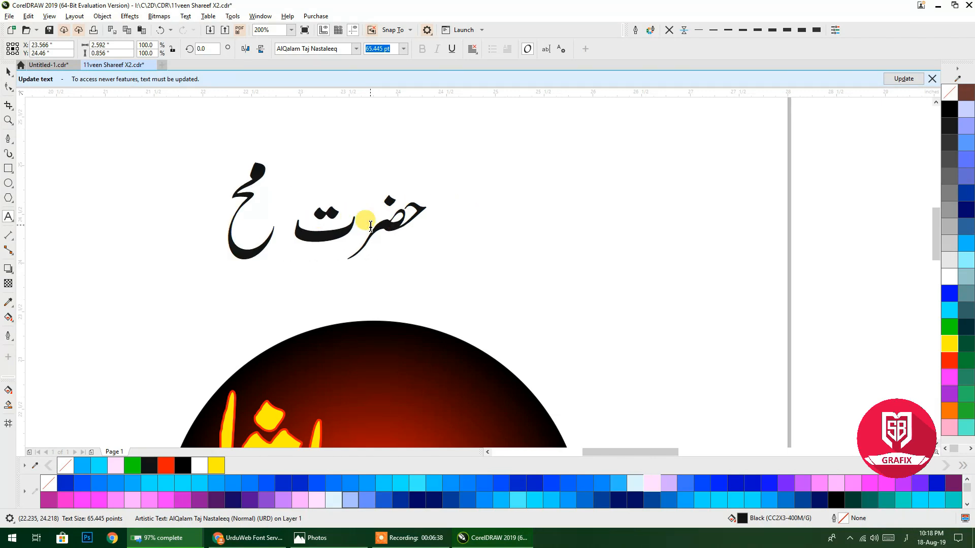
type("مد")
key("Home")
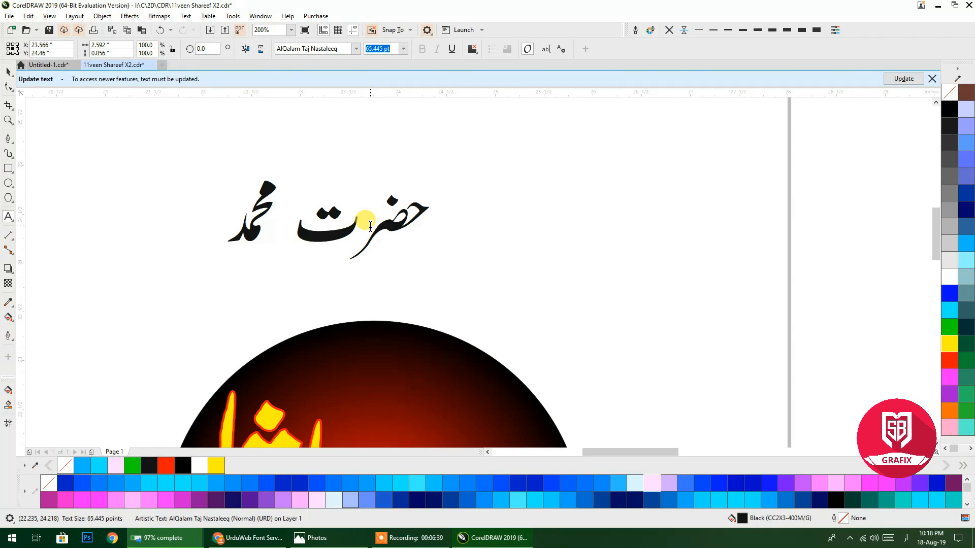
type("ﷺ")
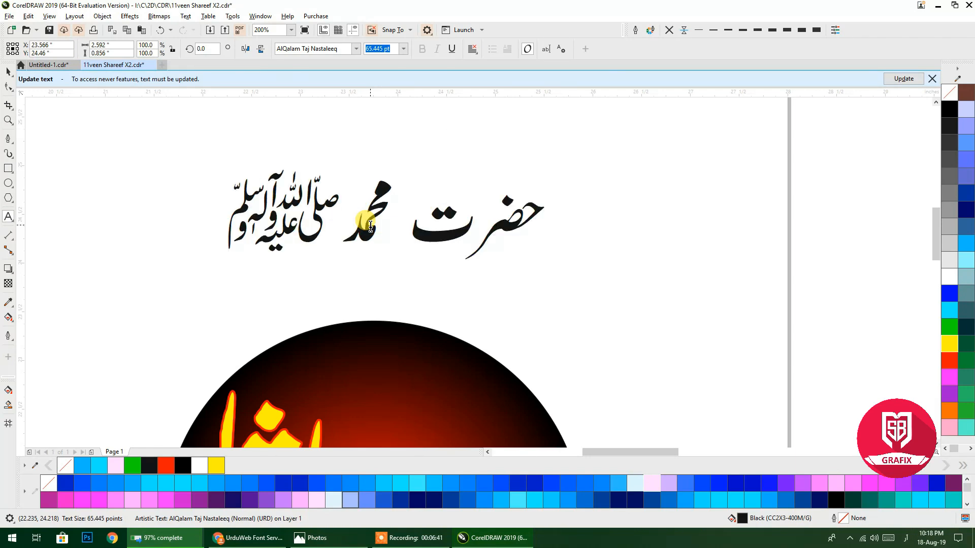
Copy the 'حضرت محمد ﷺ' line above itself and set the copy in Faiz Lahori Nastaleeq.
left_click(9, 72)
left_click_drag(440, 233, 440, 123)
right_click(440, 123)
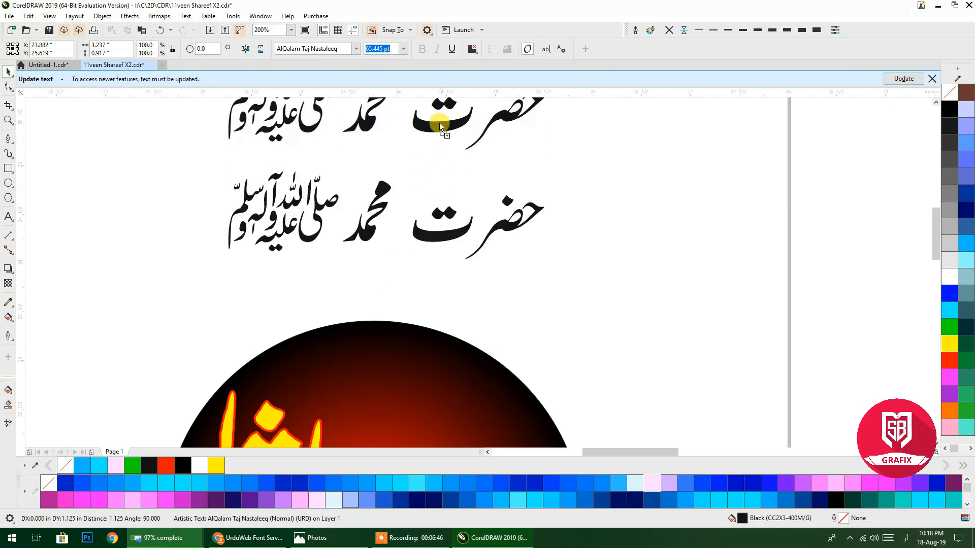
left_click(357, 49)
left_click(330, 92)
left_click_drag(367, 173, 367, 247)
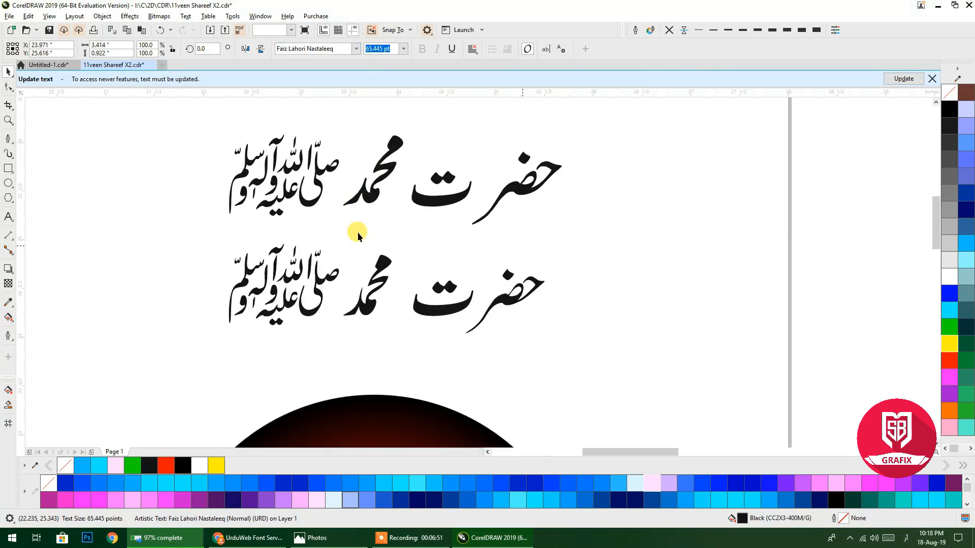
left_click(357, 235)
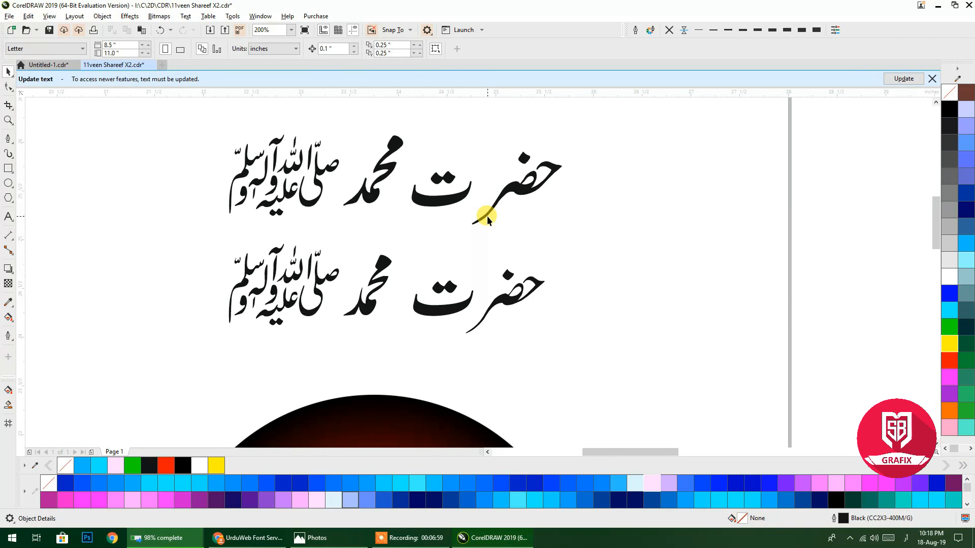
scroll(370, 217, "down", 2)
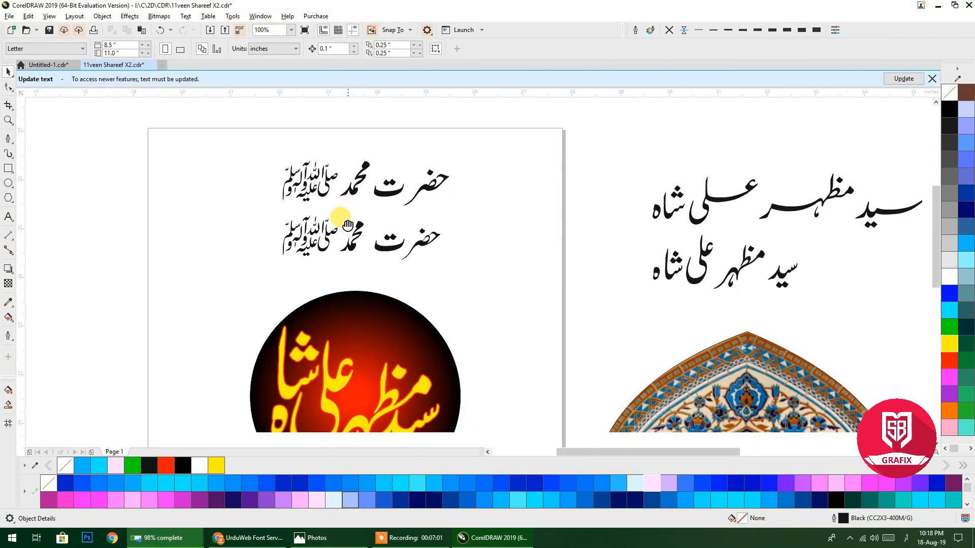
scroll(335, 184, "down", 2)
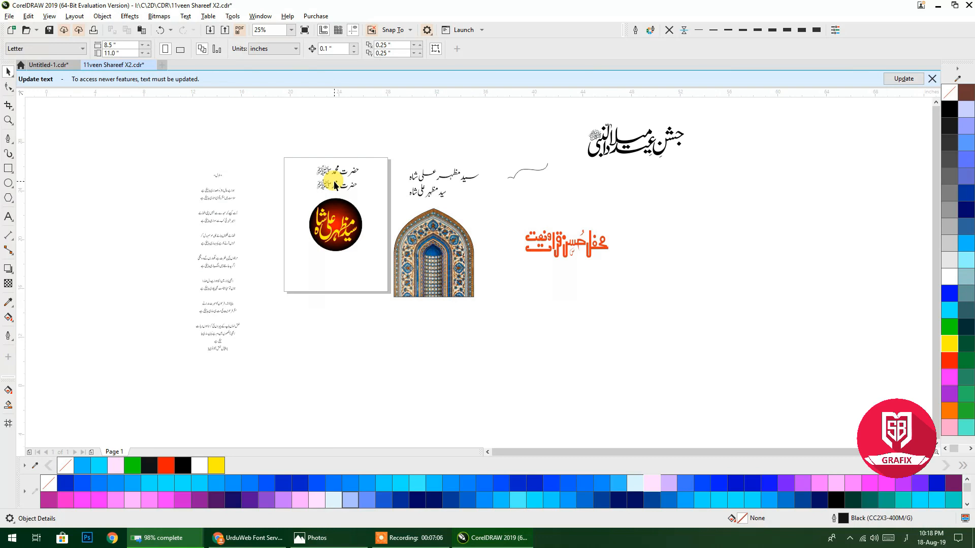
scroll(216, 248, "up", 5)
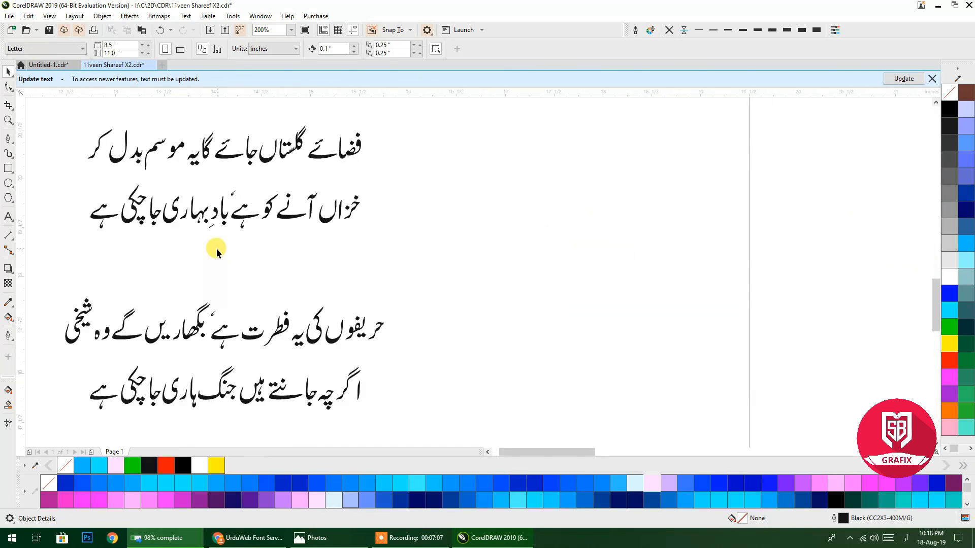
scroll(216, 248, "down", 5)
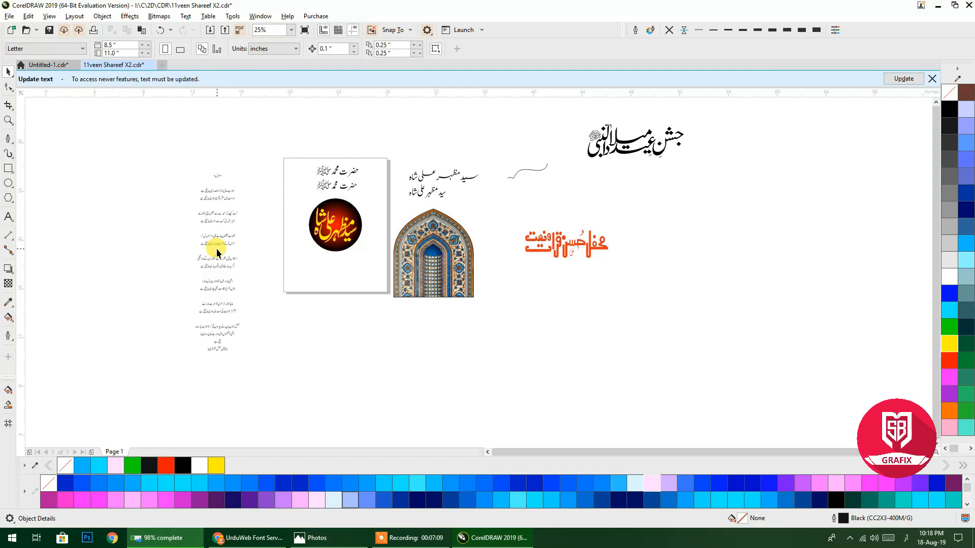
scroll(216, 249, "up", 5)
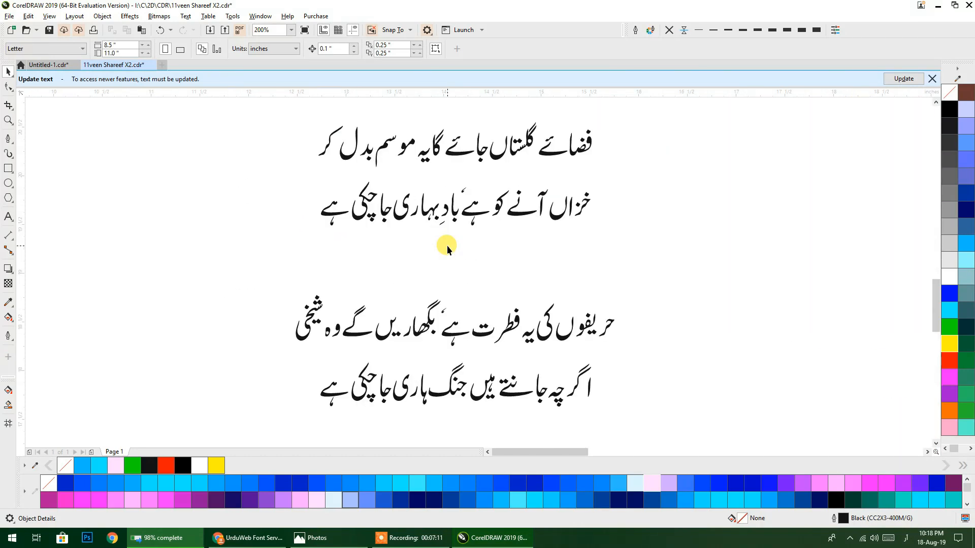